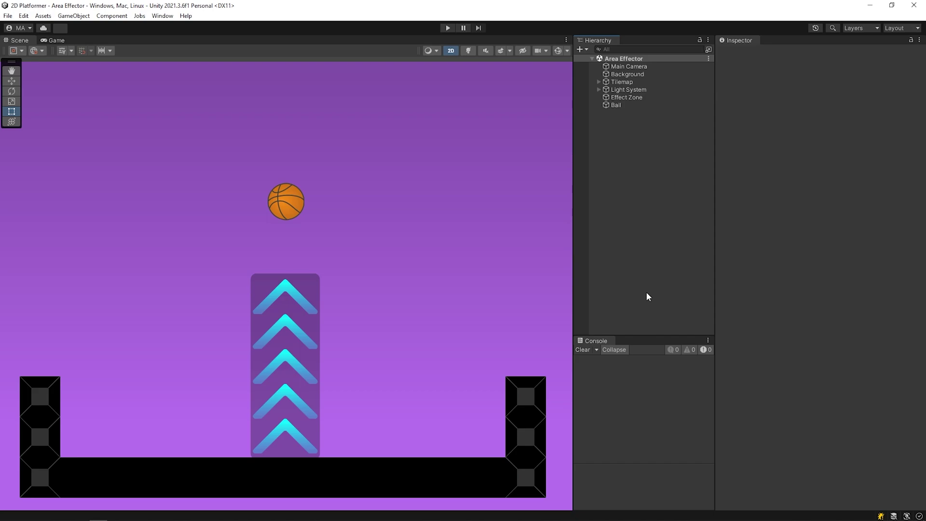
Select the Effect Zone to see that it has only Transform and Sprite Renderer.
left_click(657, 99)
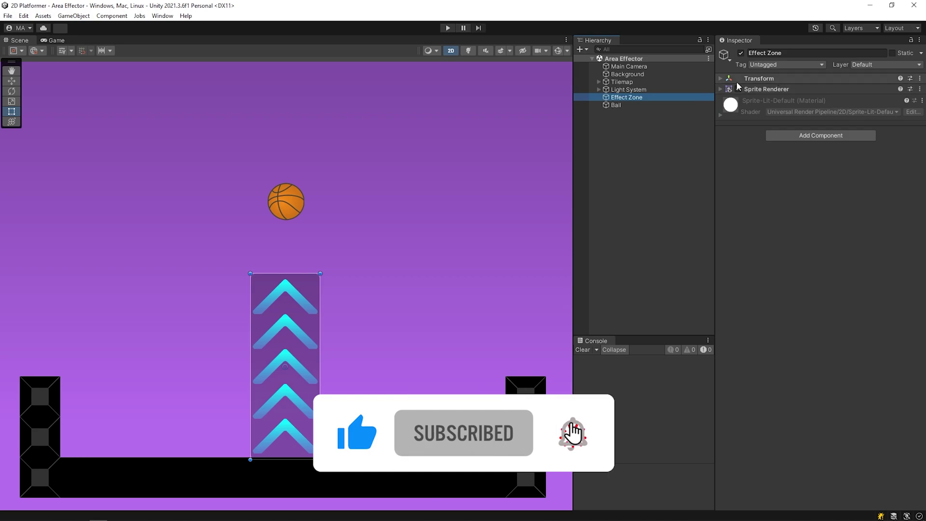
Select the Ball, expand its Circle Collider 2D with Edit Collider on, and review the Ball script in Visual Studio.
left_click(651, 107)
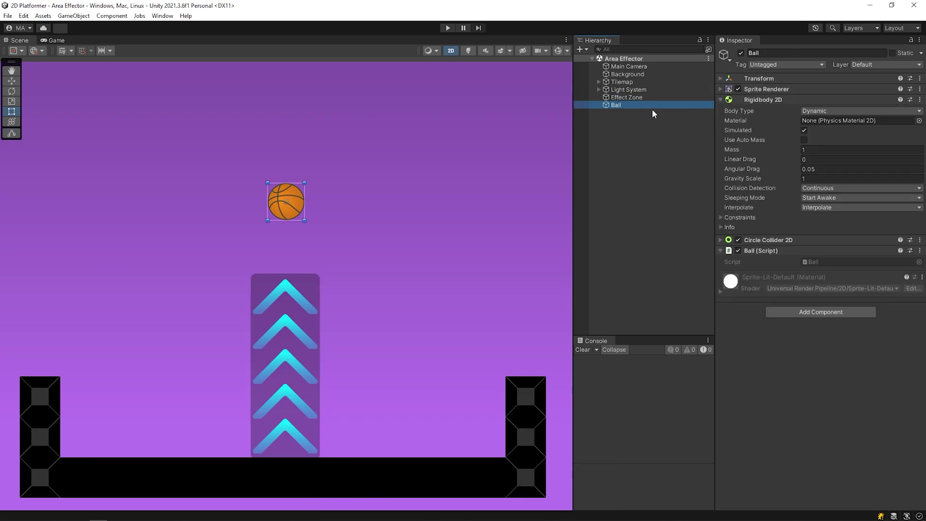
left_click(772, 240)
left_click(807, 253)
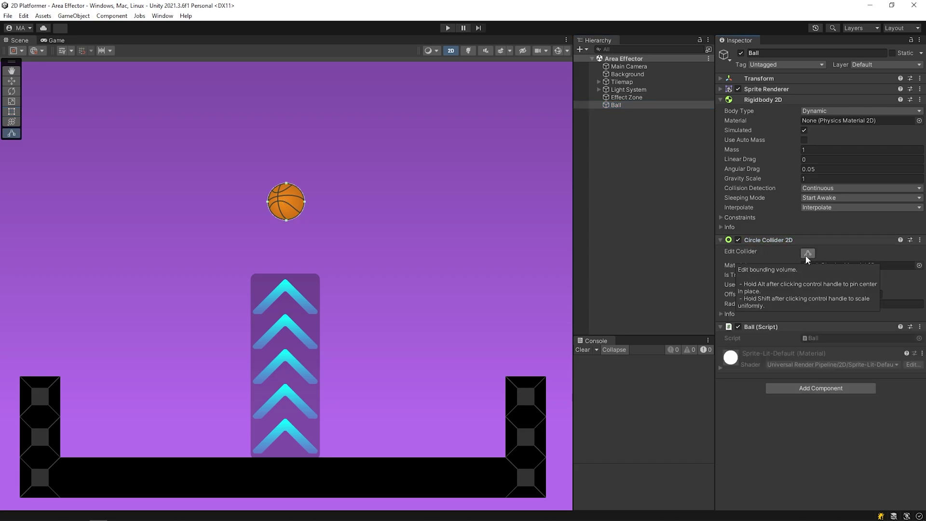
double_click(820, 337)
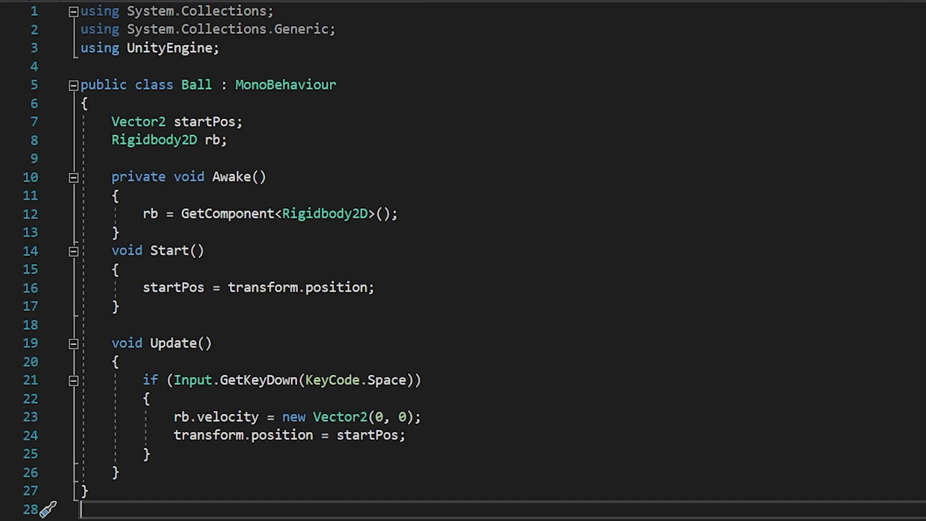
key("alt+Tab")
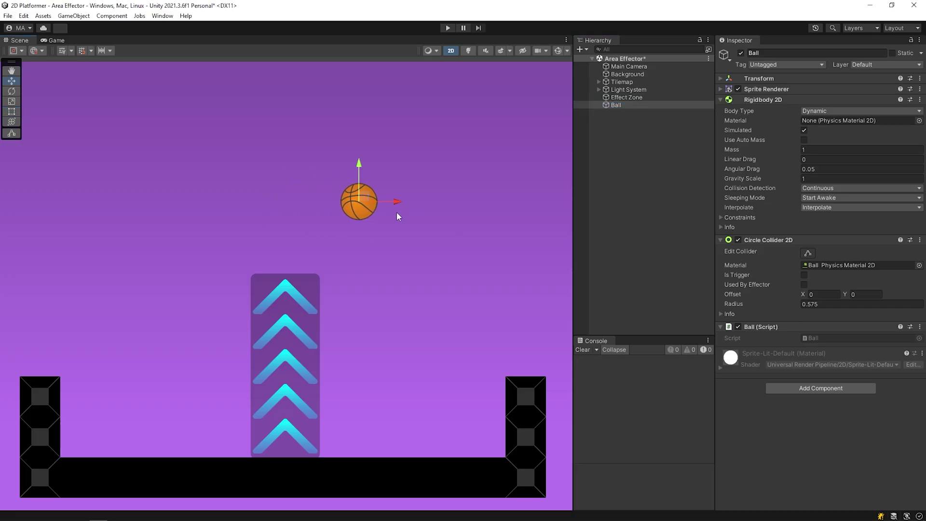
Inspect the ball's physics material (Friction 0.4, Bounciness 0.5), then play-test the falling ball twice.
double_click(880, 265)
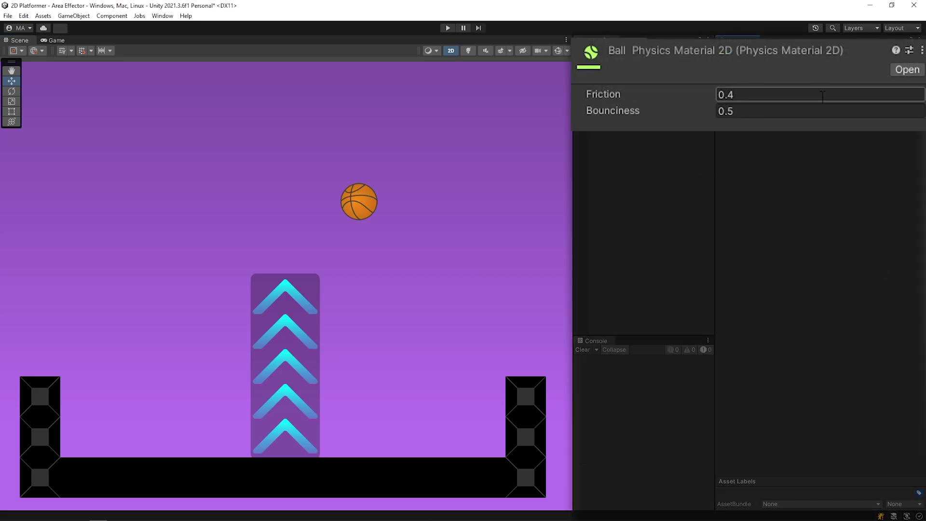
left_click(448, 28)
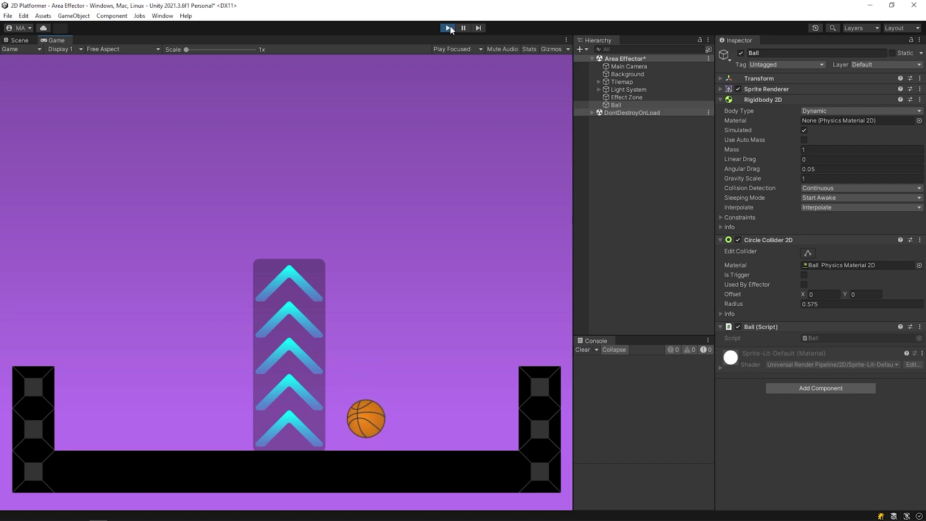
left_click(448, 28)
left_click(448, 28)
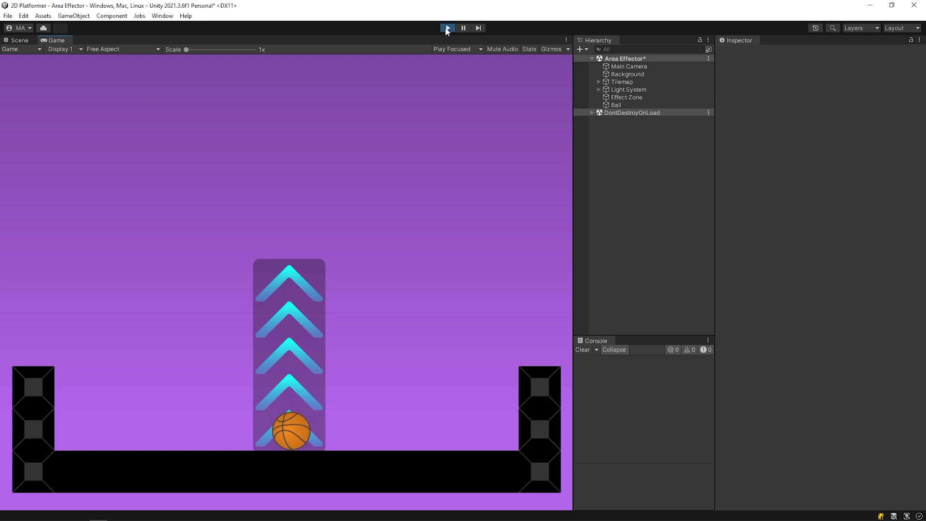
left_click(448, 29)
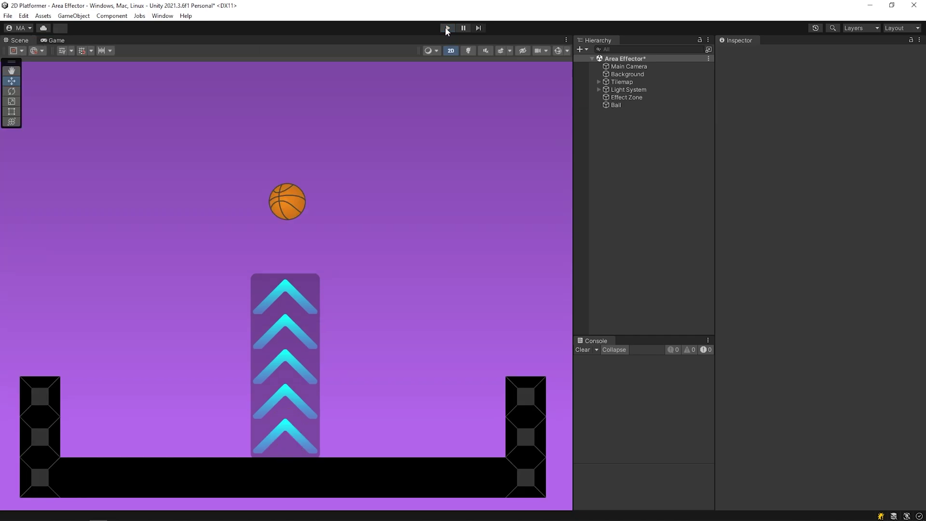
Add a Box Collider 2D to the Effect Zone.
left_click(630, 97)
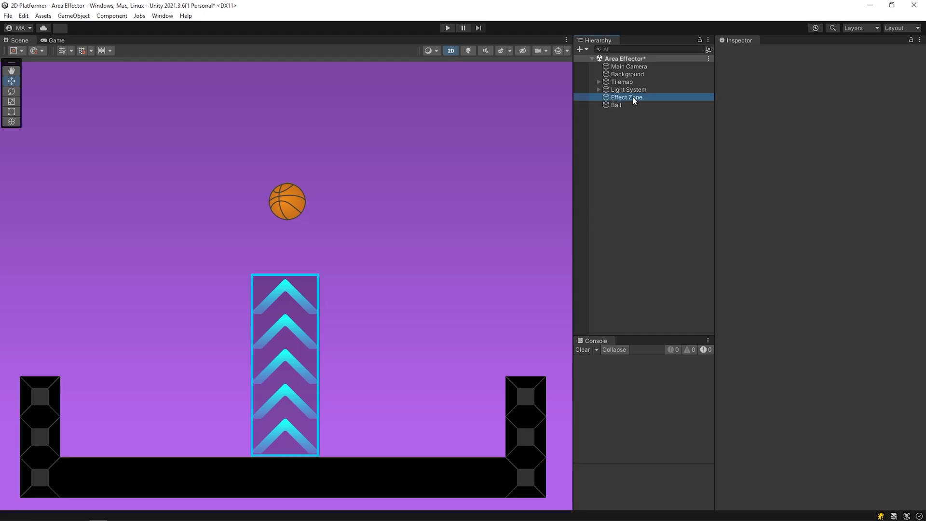
key("t")
left_click(821, 139)
type("box coll")
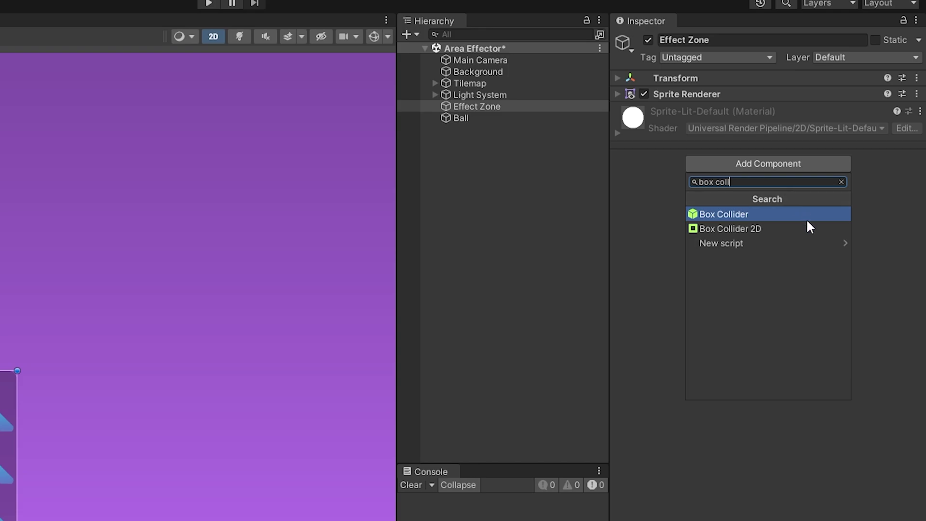
left_click(806, 228)
Add an Area Effector 2D and make the box collider a trigger used by the effector.
left_click(814, 337)
type("area")
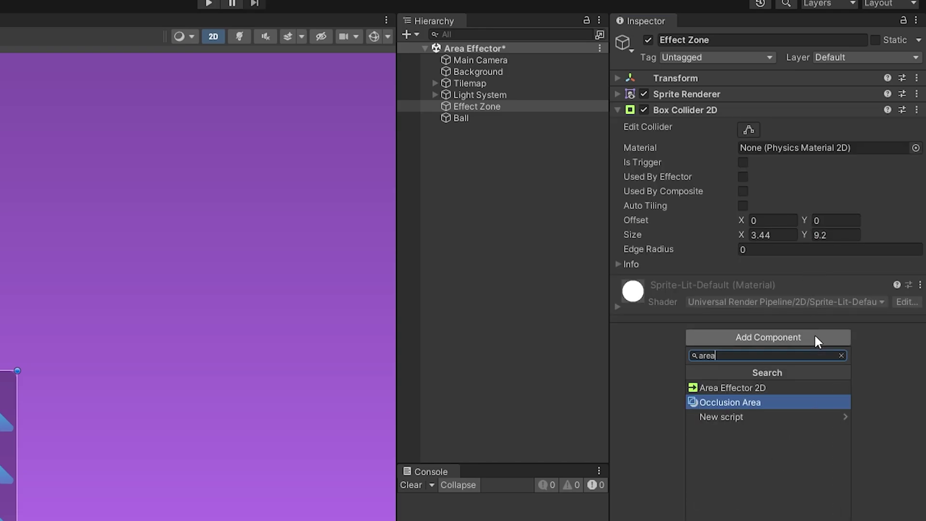
left_click(797, 391)
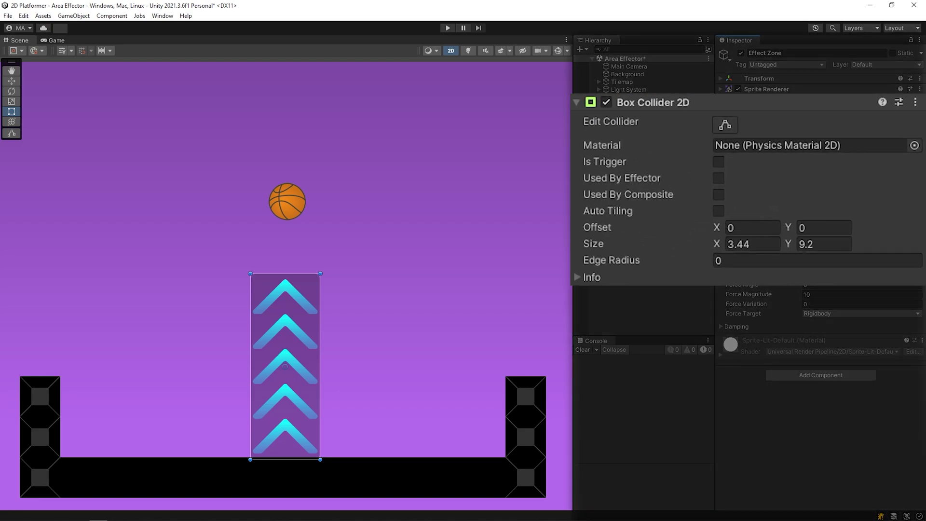
left_click(721, 180)
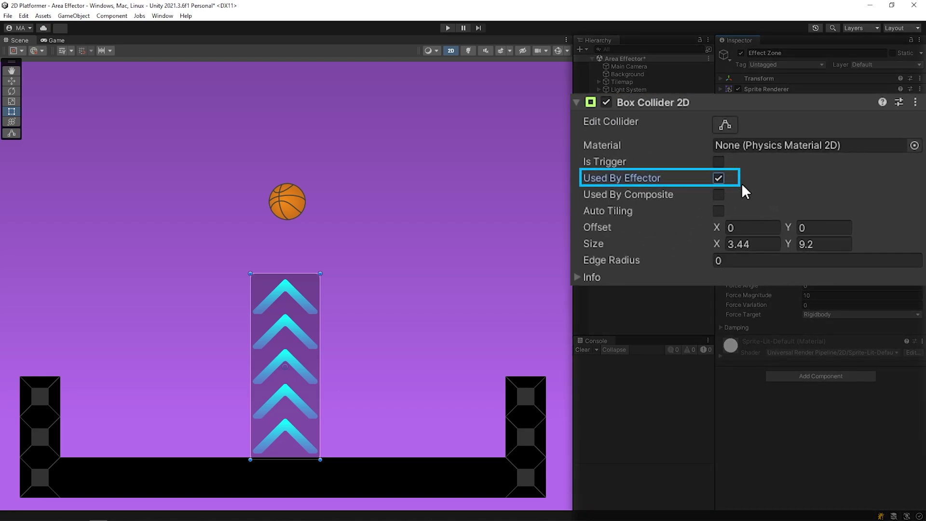
left_click(722, 166)
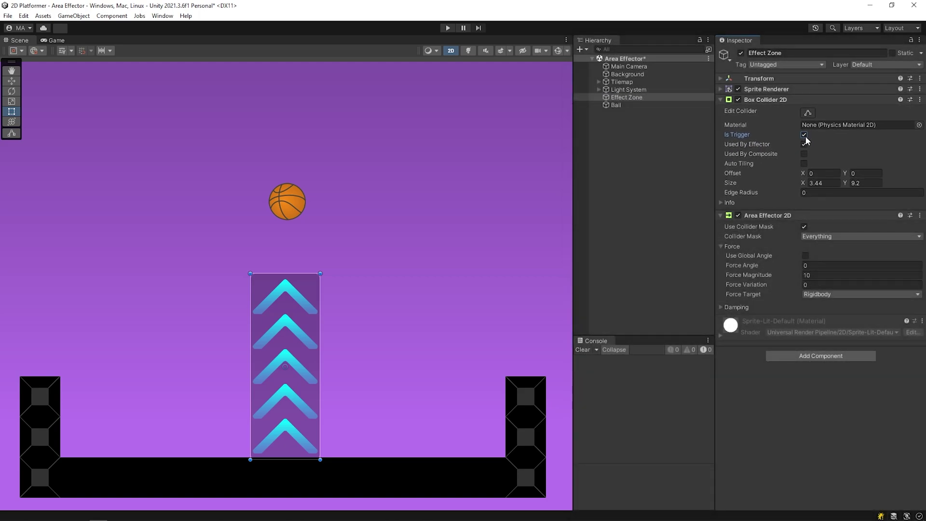
Play the scene and set the effector's Force Magnitude to 0.
left_click(447, 28)
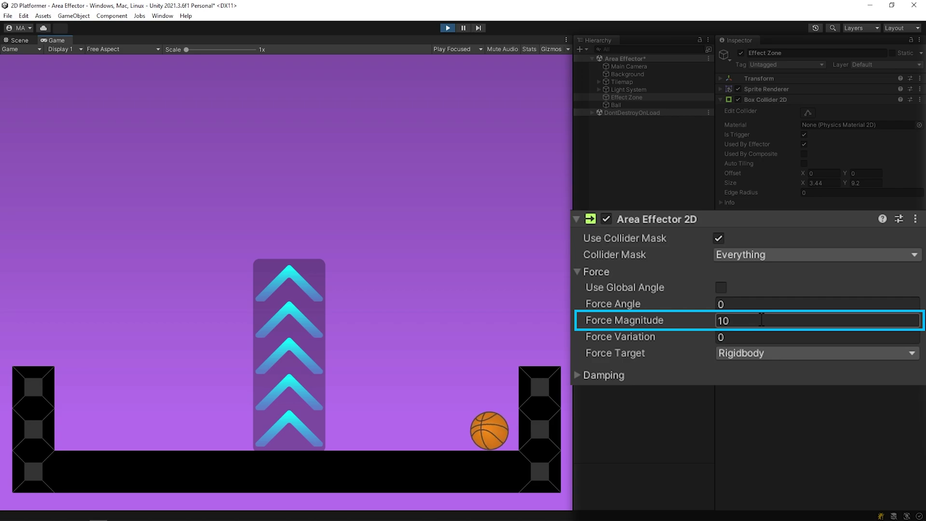
left_click(761, 319)
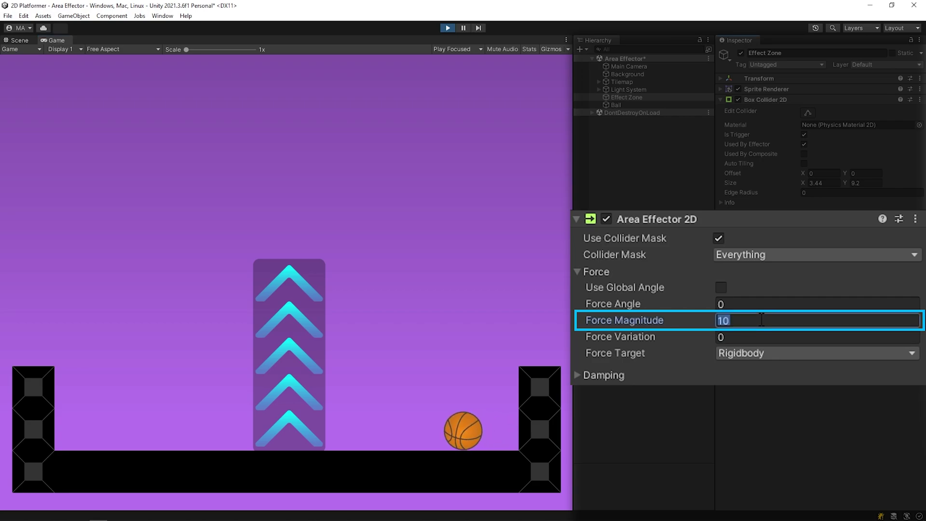
type("0")
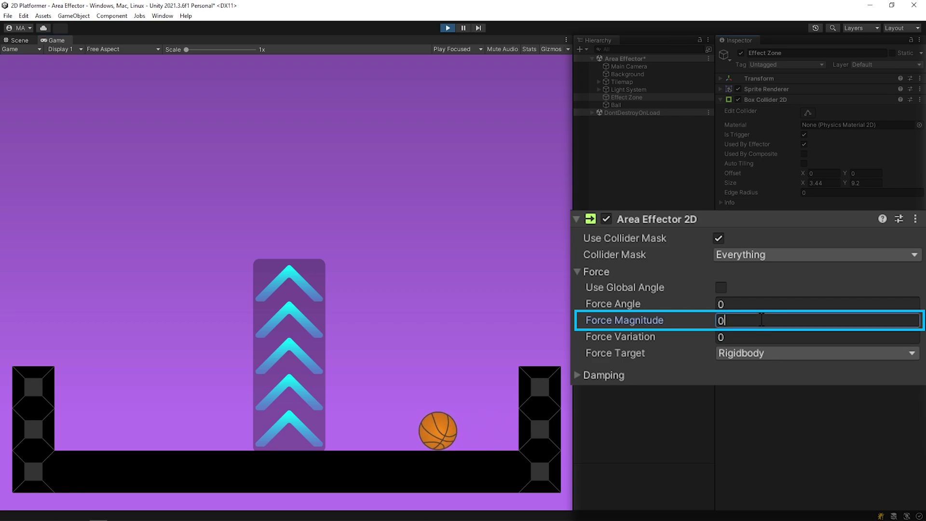
left_click(555, 458)
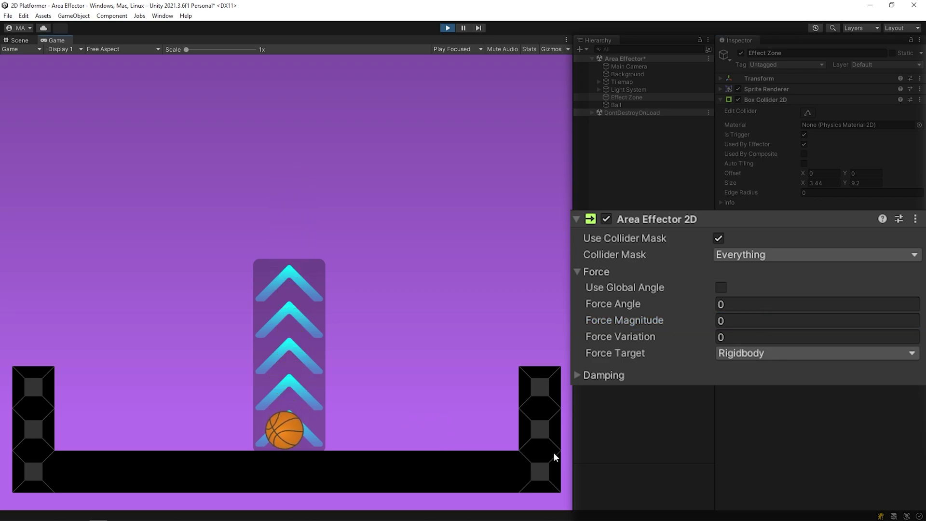
Try Force Magnitude values 10, 50 and 150, settling back on 10.
left_click(830, 321)
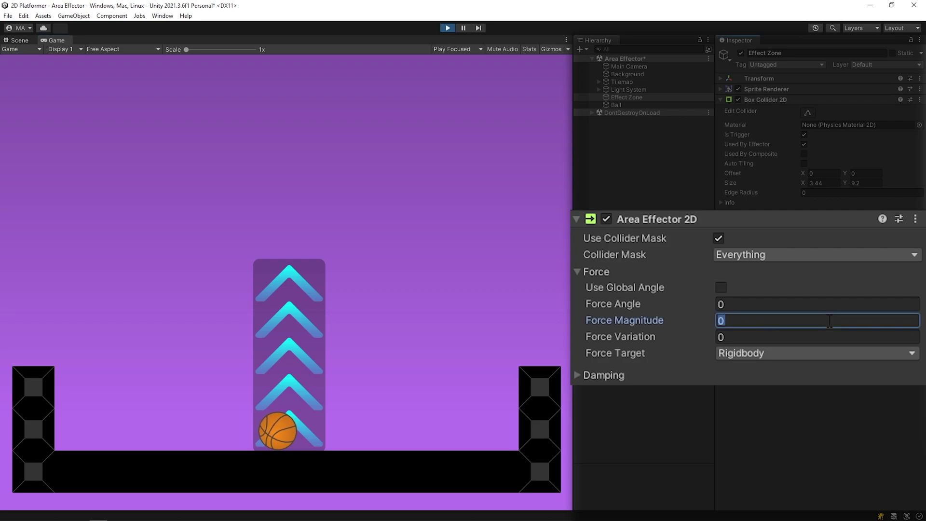
type("10")
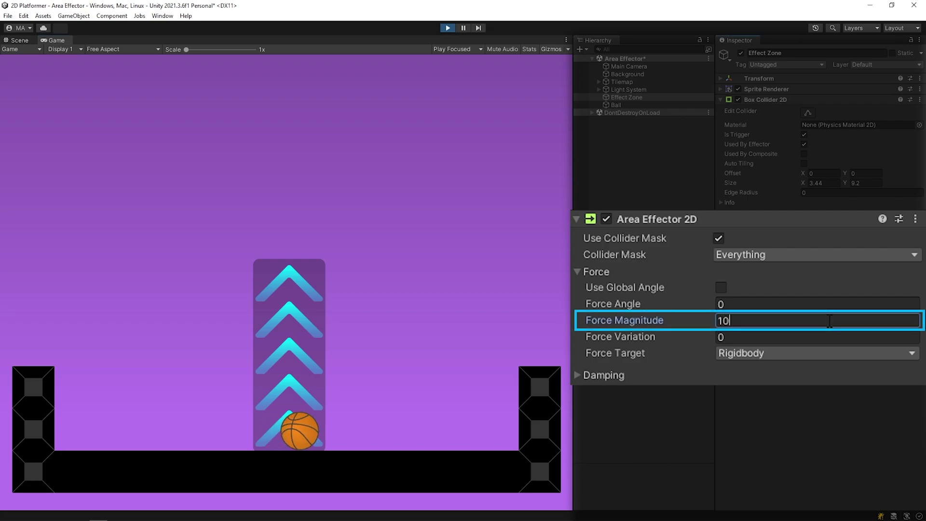
key("Return")
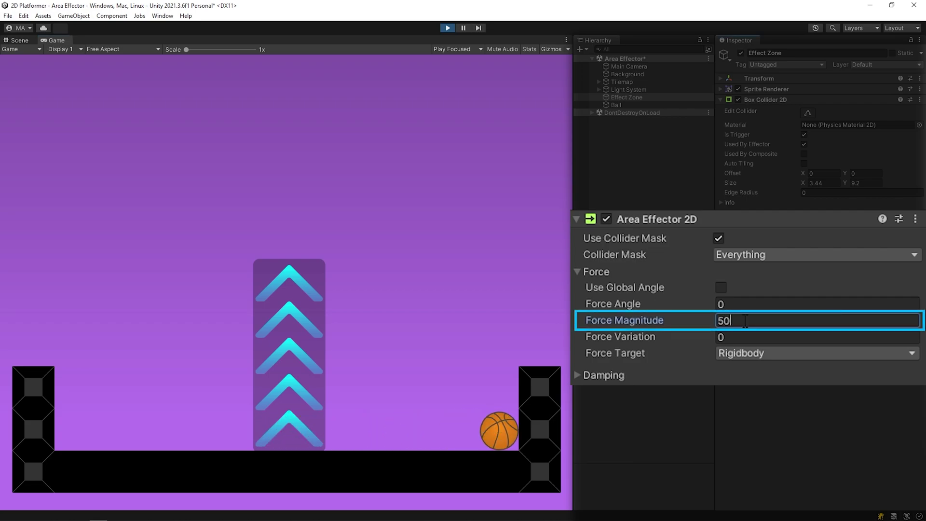
type("50")
key("Return")
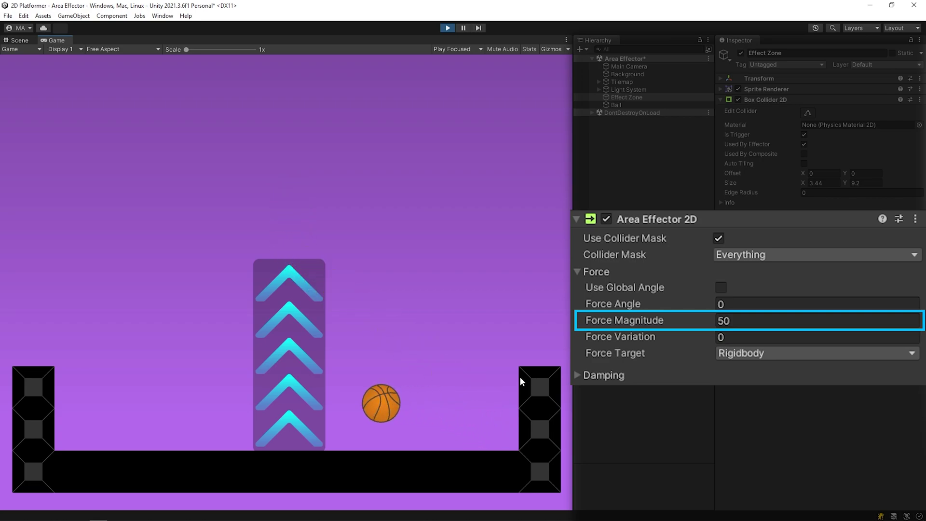
left_click(754, 320)
type("15")
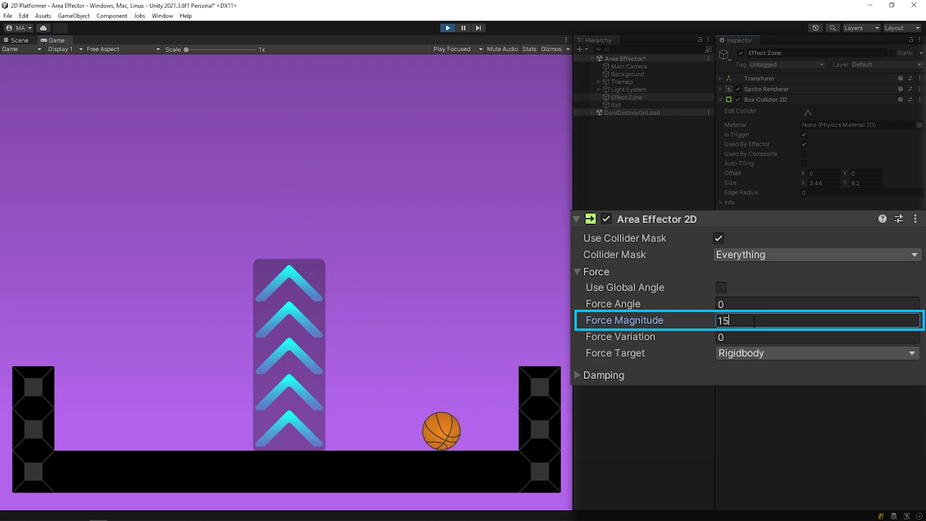
type("0")
key("Return")
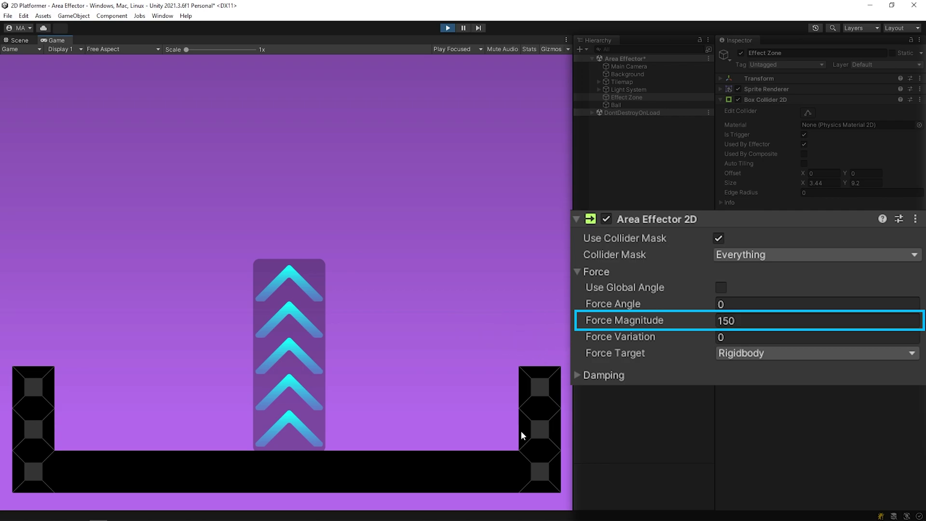
left_click(754, 324)
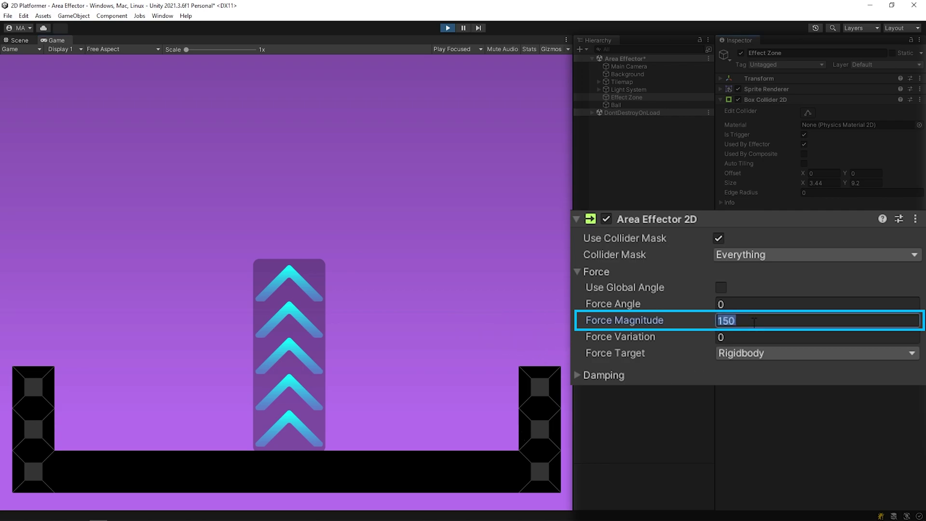
left_click(433, 413)
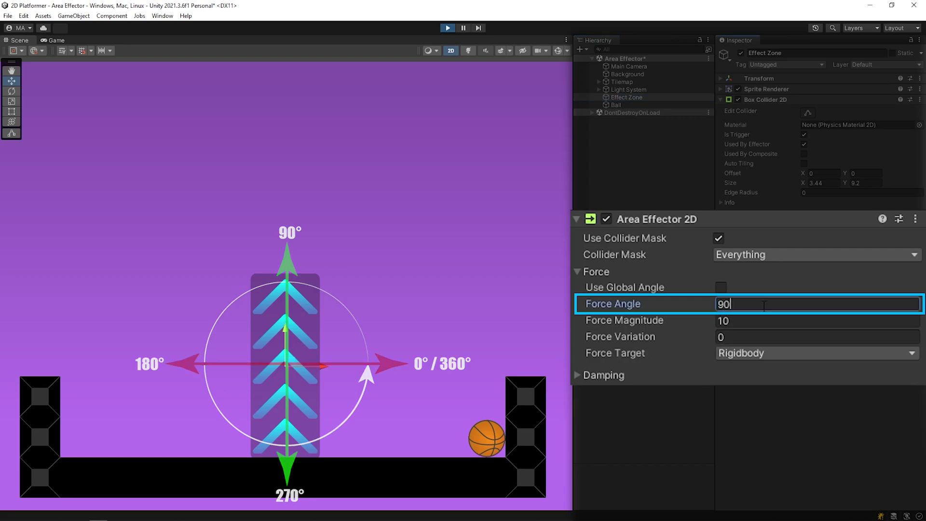
Commit the Force Angle of 90 and watch the ball in the Game view.
left_click(53, 40)
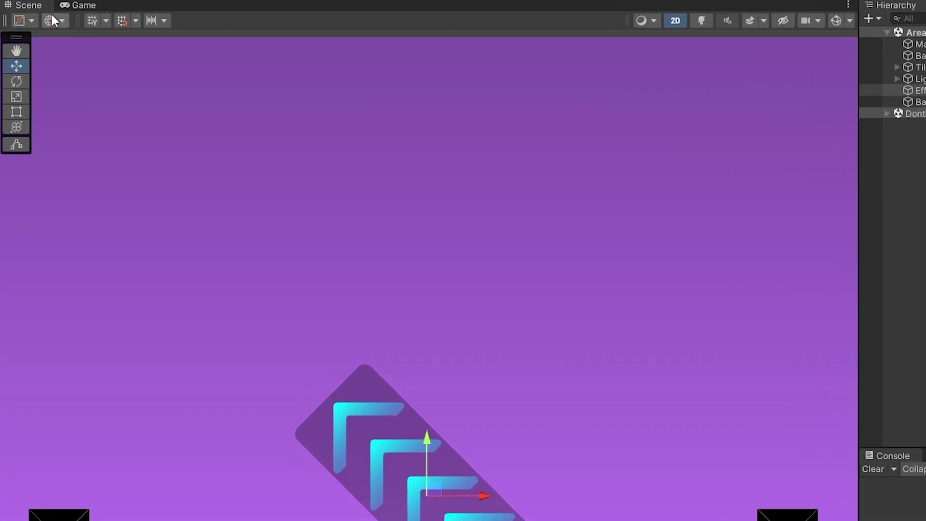
Switch handle orientation to Local and rotate the Effect Zone to lie along the floor.
left_click(61, 21)
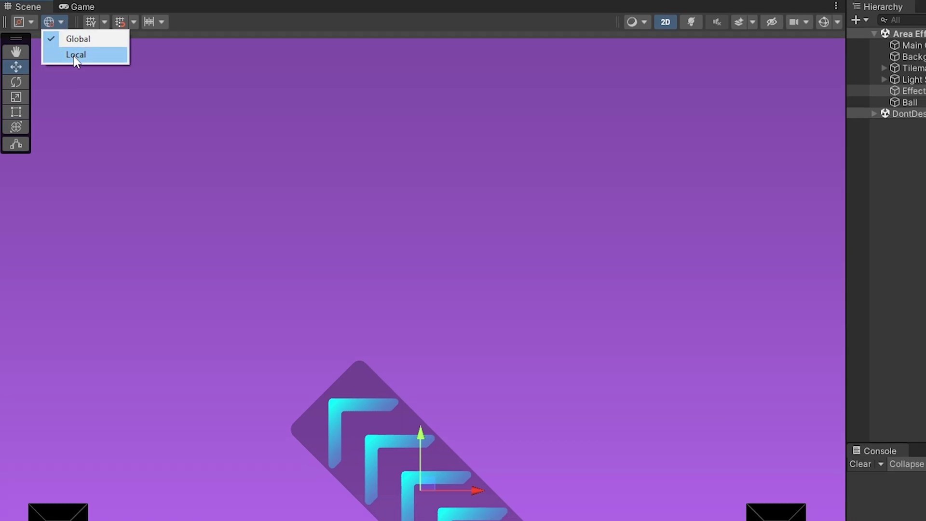
left_click(75, 55)
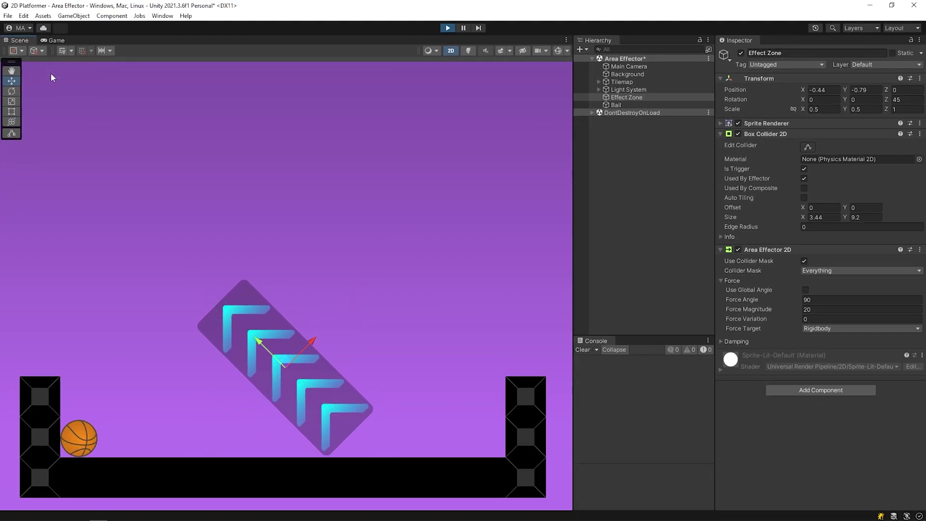
left_click(45, 50)
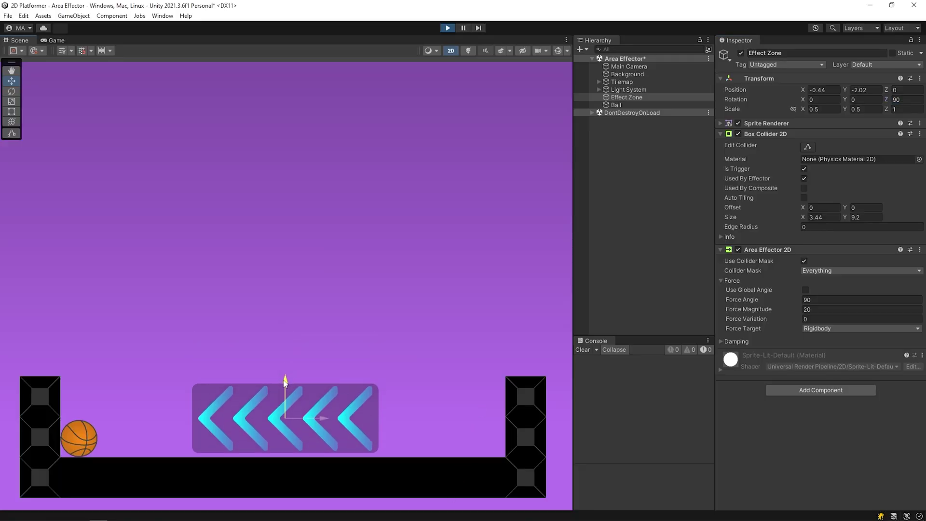
left_click(43, 51)
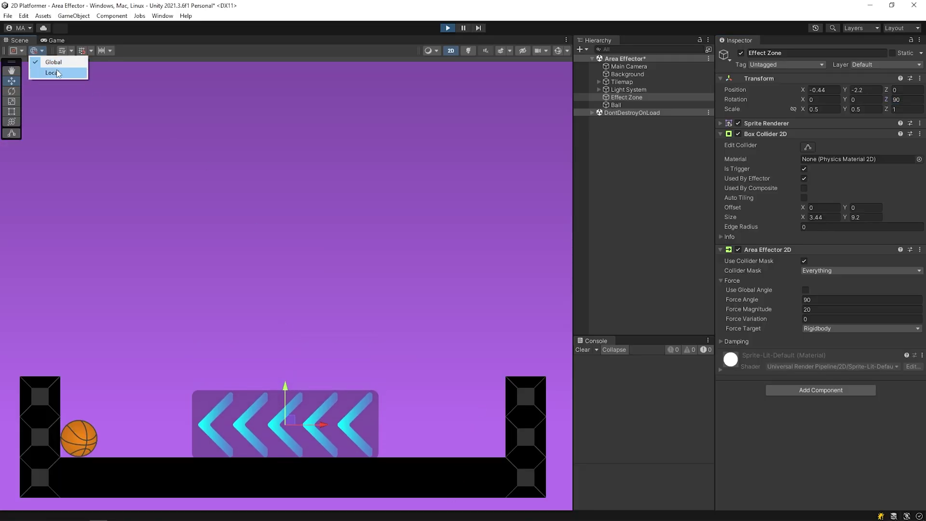
left_click(57, 74)
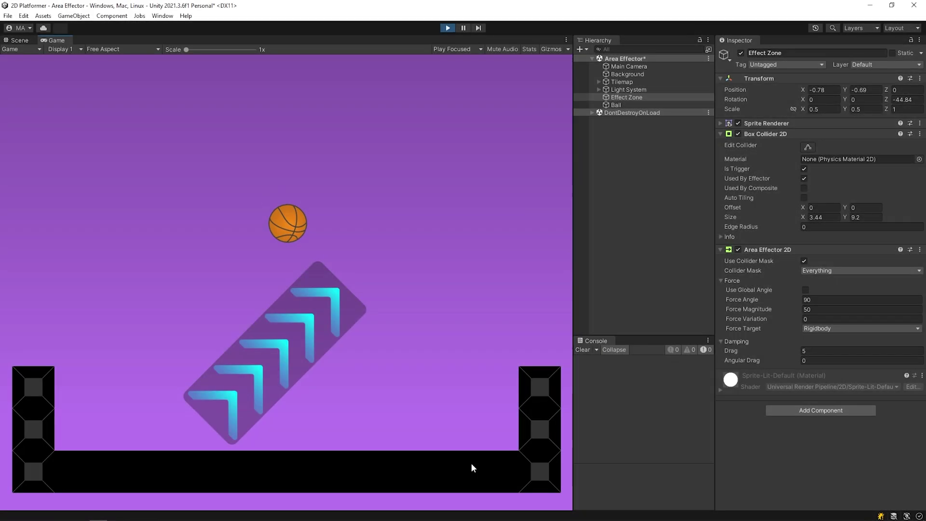
left_click_drag(886, 99, 496, 469)
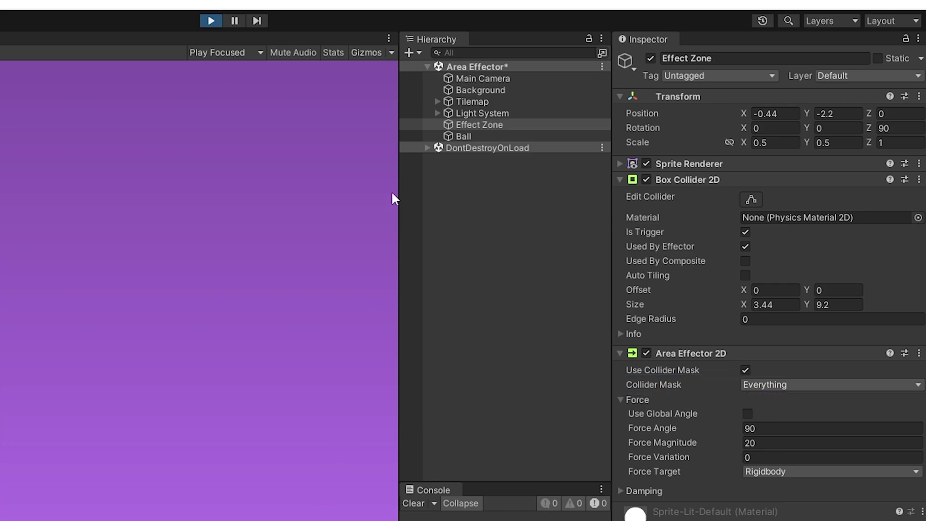
Check which layer the Ball belongs to.
left_click(491, 135)
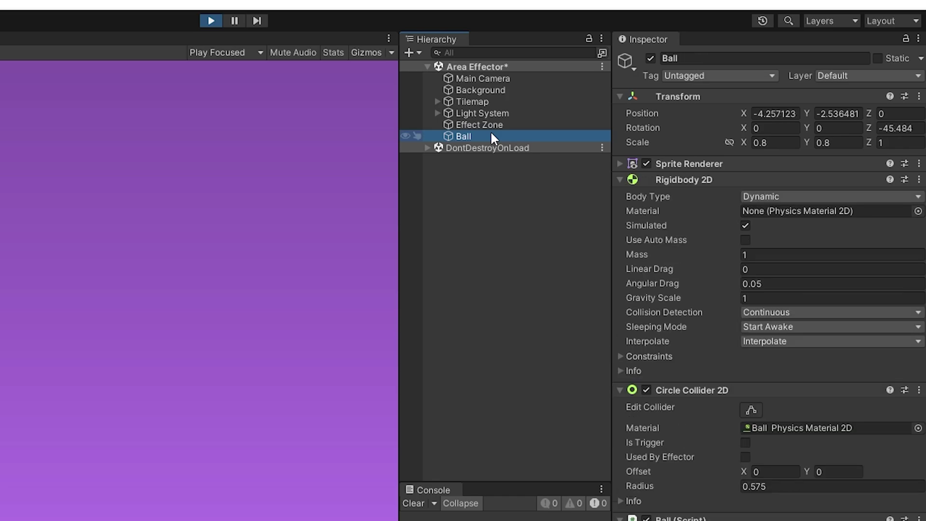
left_click(872, 77)
left_click(472, 201)
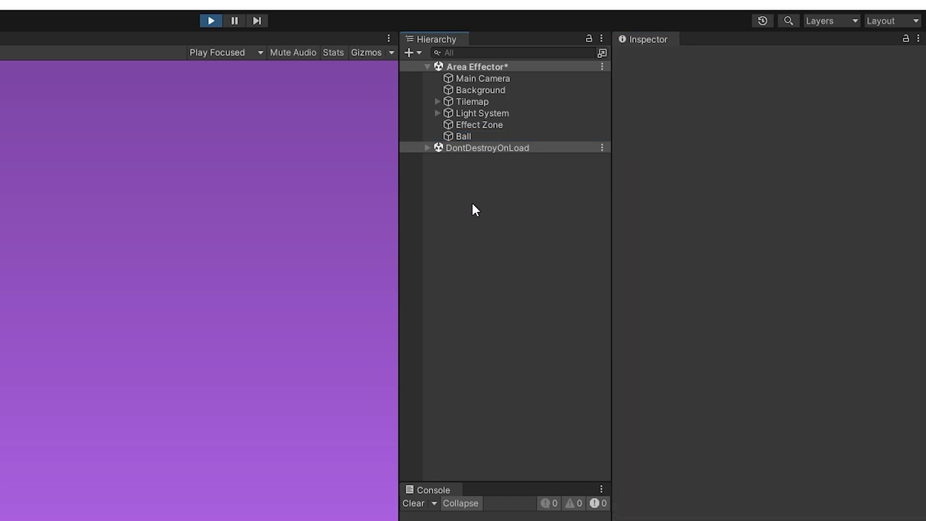
Toggle Default out of and back into the Effect Zone's Collider Mask, then disable Use Collider Mask.
left_click(510, 124)
left_click(842, 384)
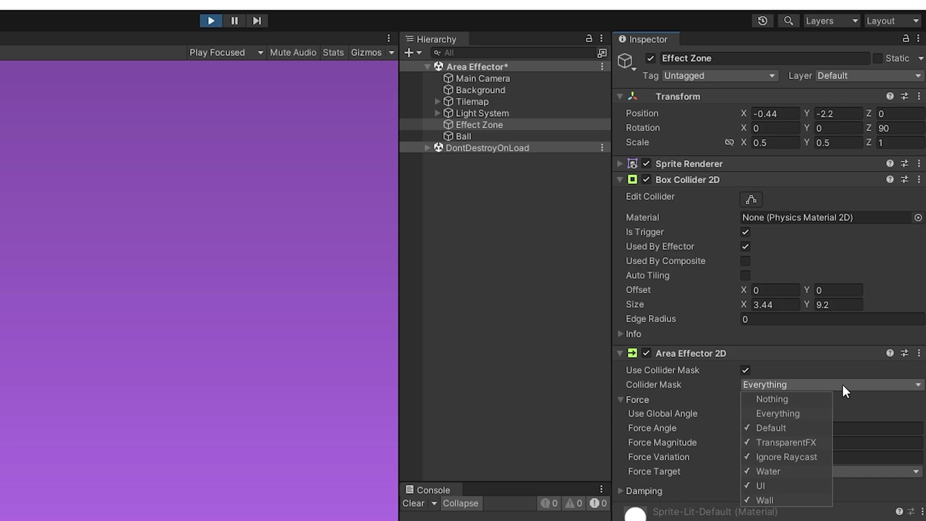
left_click(786, 428)
key("Escape")
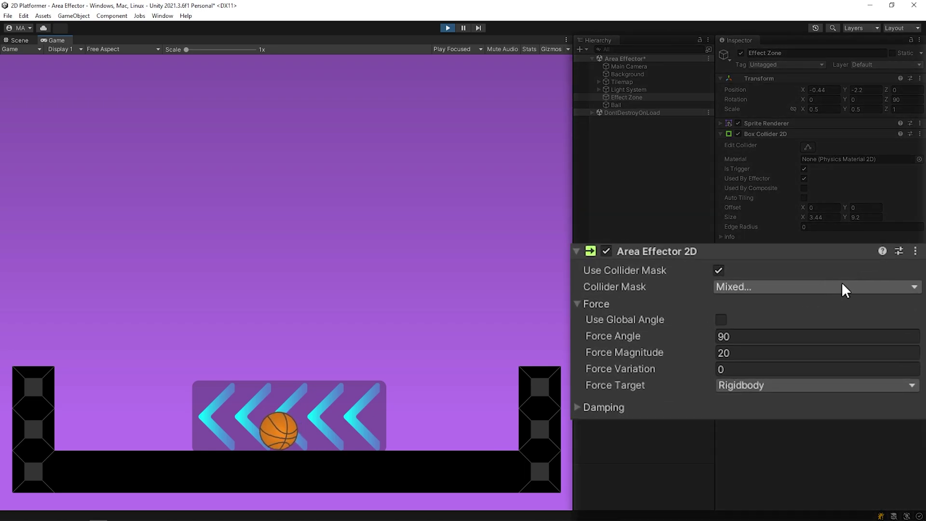
left_click(877, 271)
left_click(783, 335)
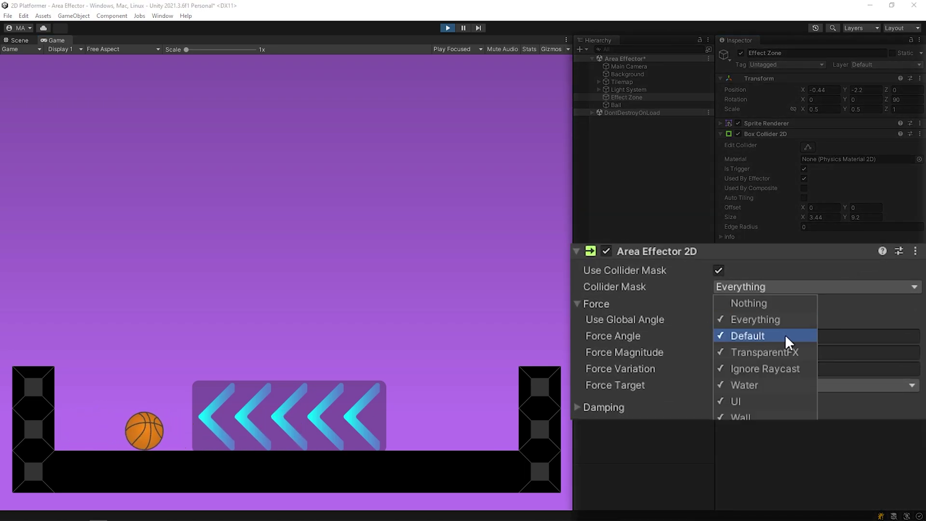
left_click(724, 268)
left_click(724, 267)
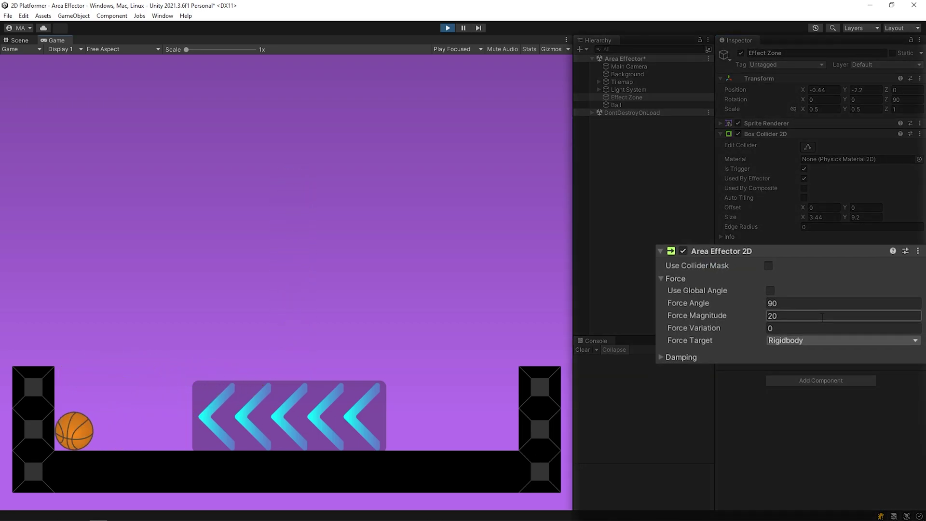
Enter Force Magnitude 10 and Force Variation 20 in the Area Effector 2D.
left_click(846, 301)
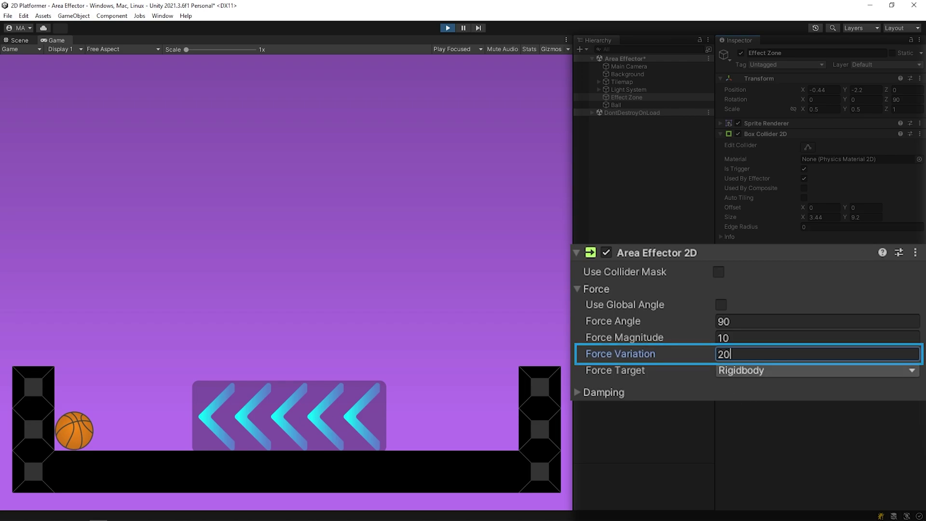
left_click(541, 419)
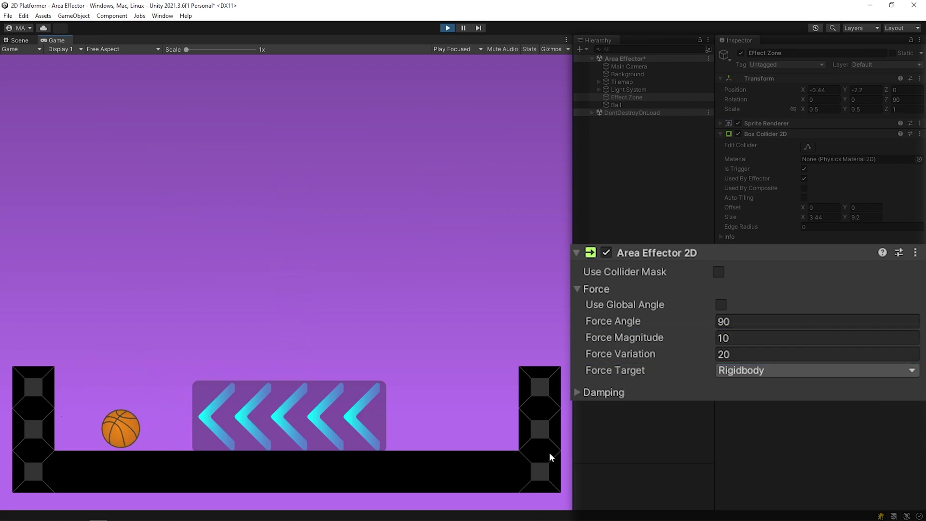
Enter Force Magnitude 5 and Force Variation -10 while the game runs.
left_click(751, 337)
type("5")
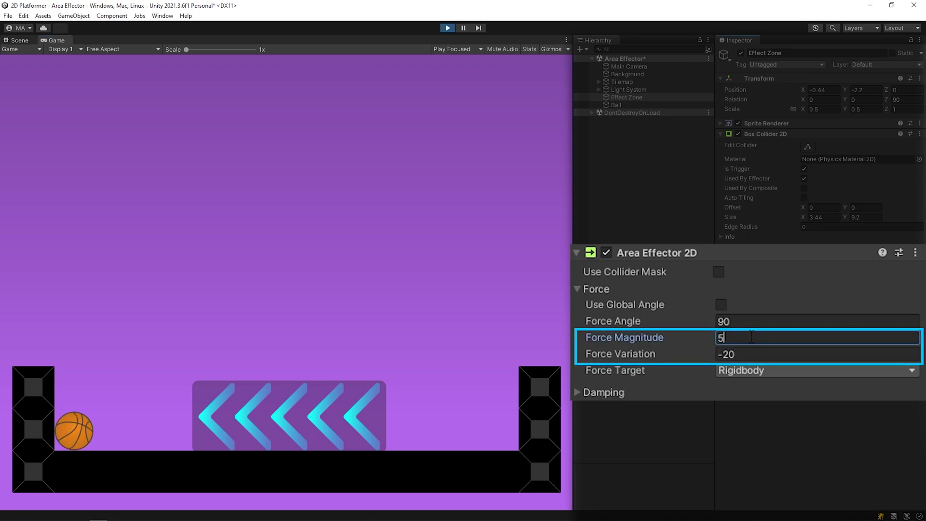
left_click(755, 354)
type("-")
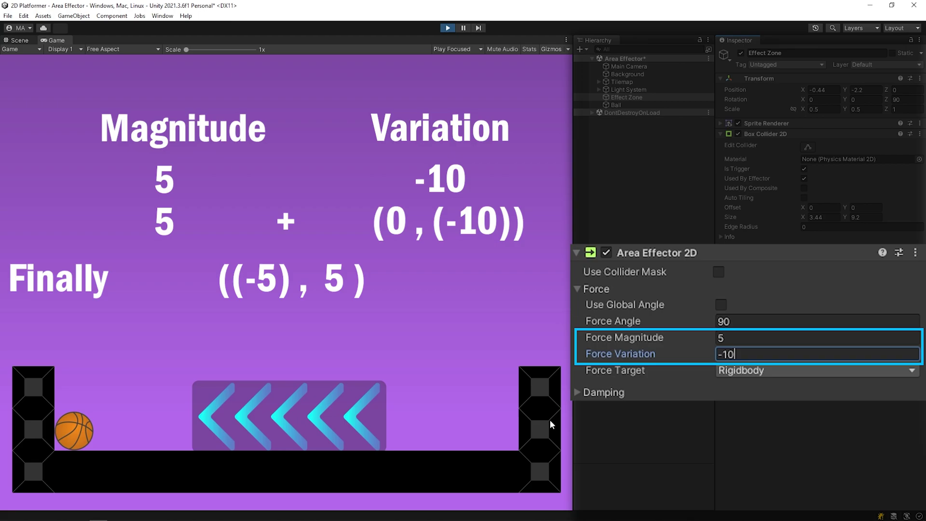
left_click(504, 433)
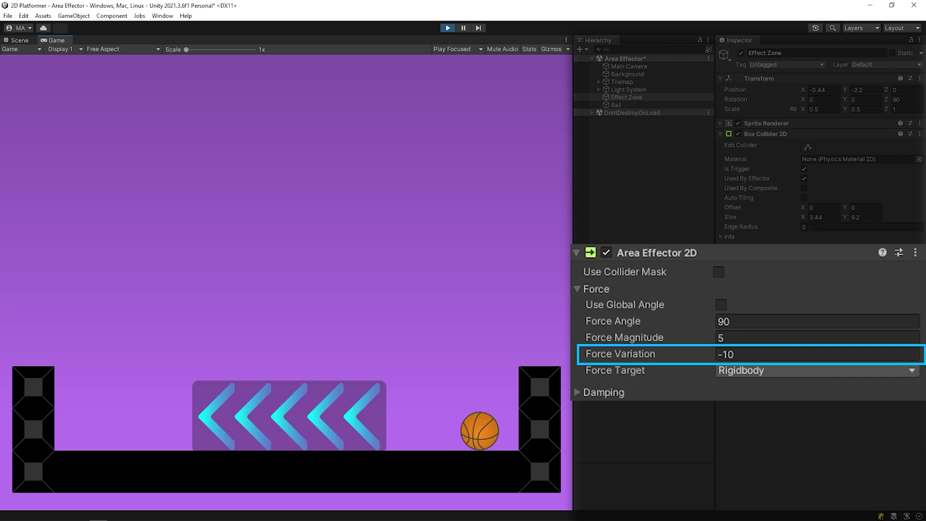
Reset Force Variation to 0 and Force Magnitude to 10, then try -10 to reverse the push.
left_click(767, 354)
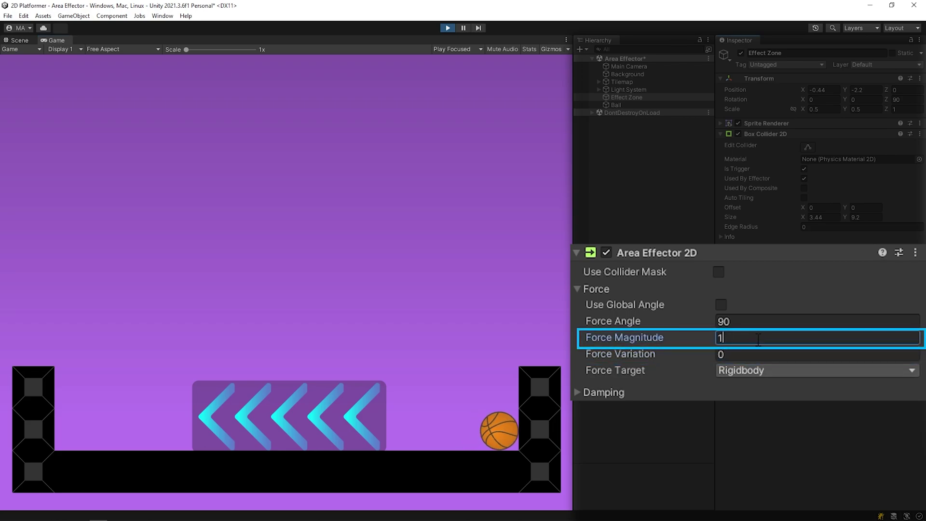
key("Return")
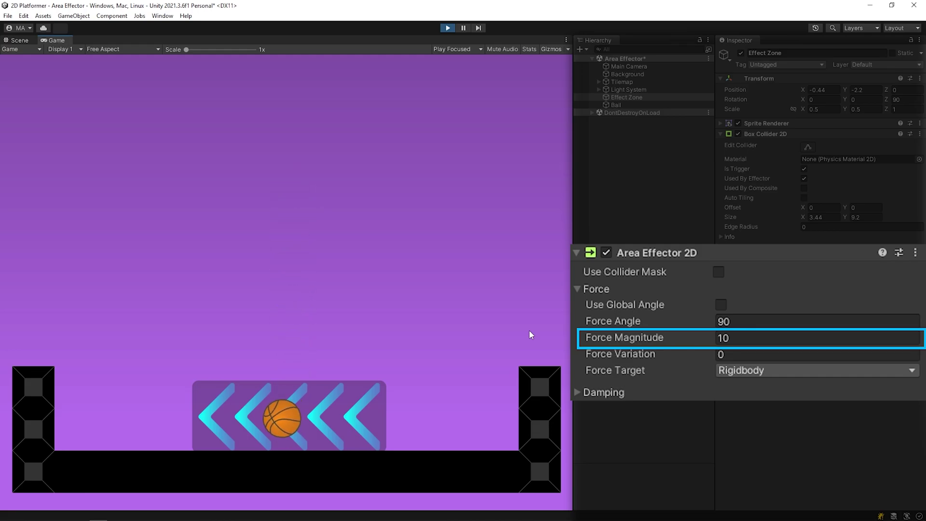
left_click(755, 338)
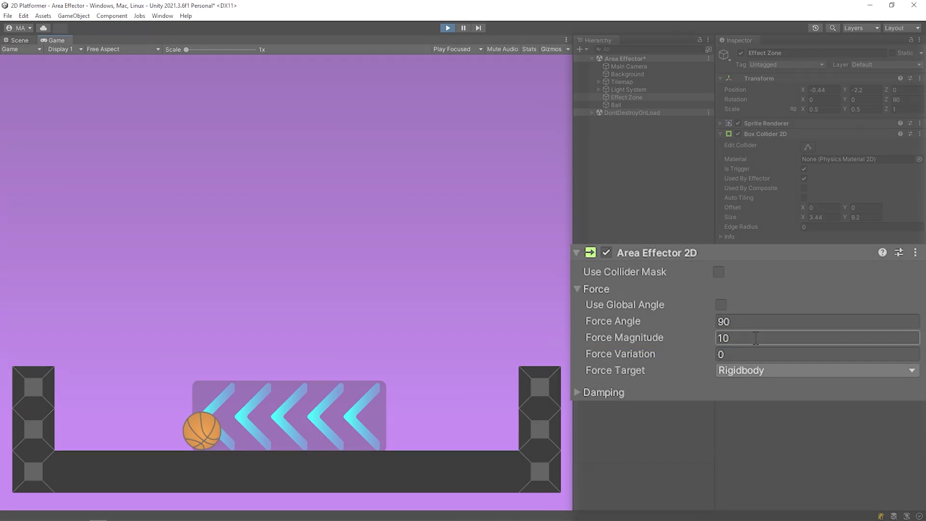
type("-10")
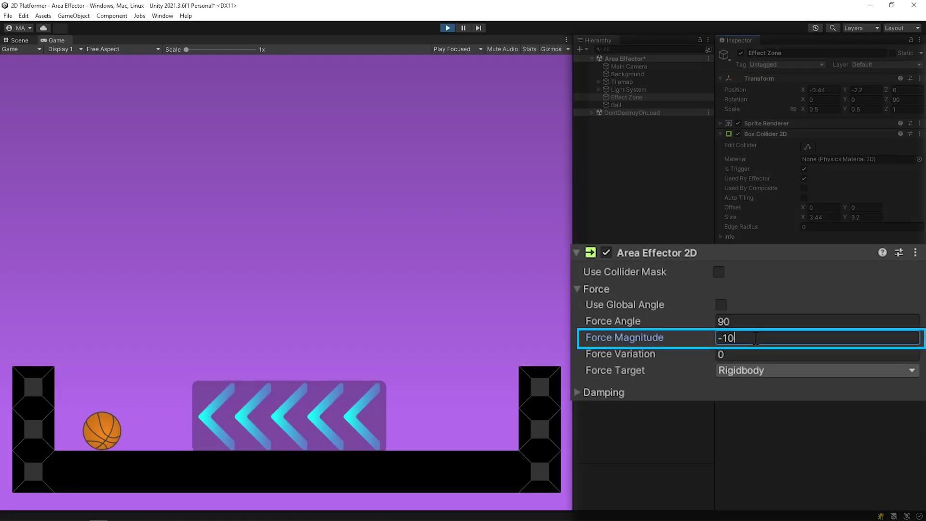
key("Return")
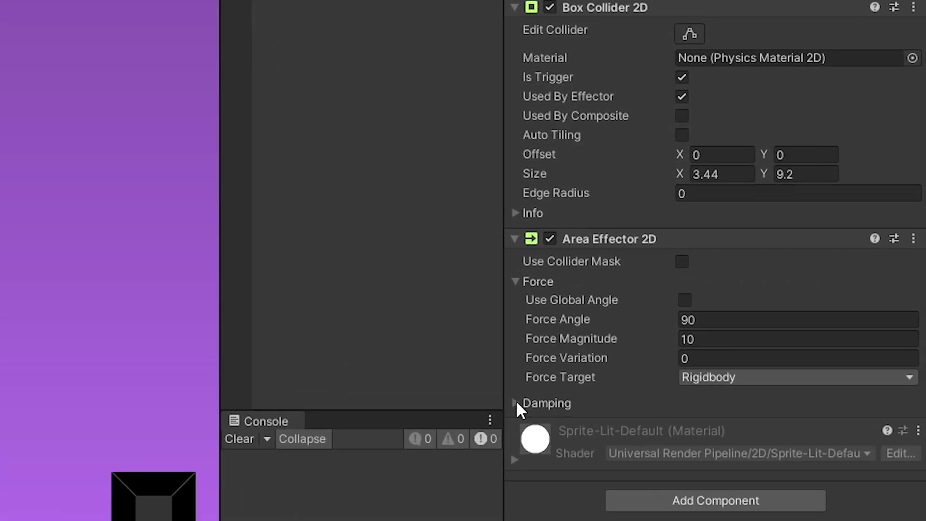
Expand Damping and set the Area Effector 2D's Drag to 10 while the game runs.
left_click(515, 402)
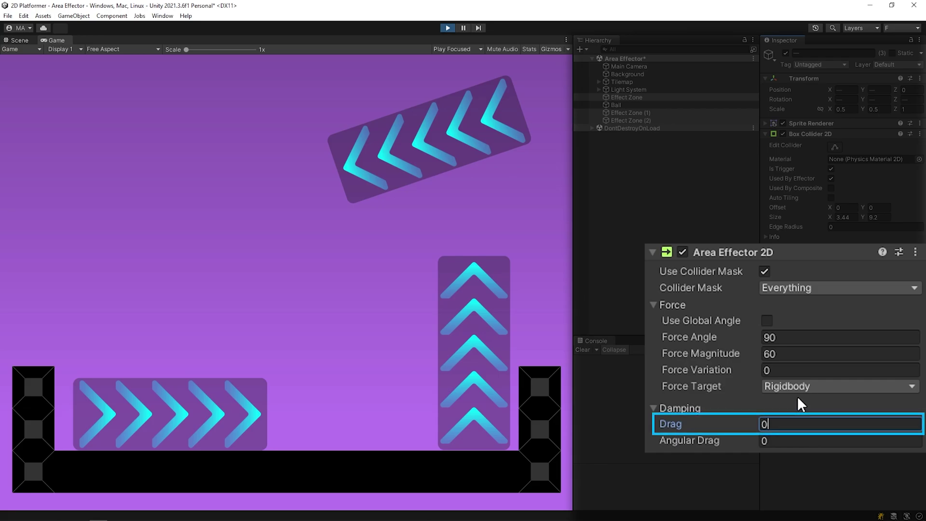
left_click(550, 318)
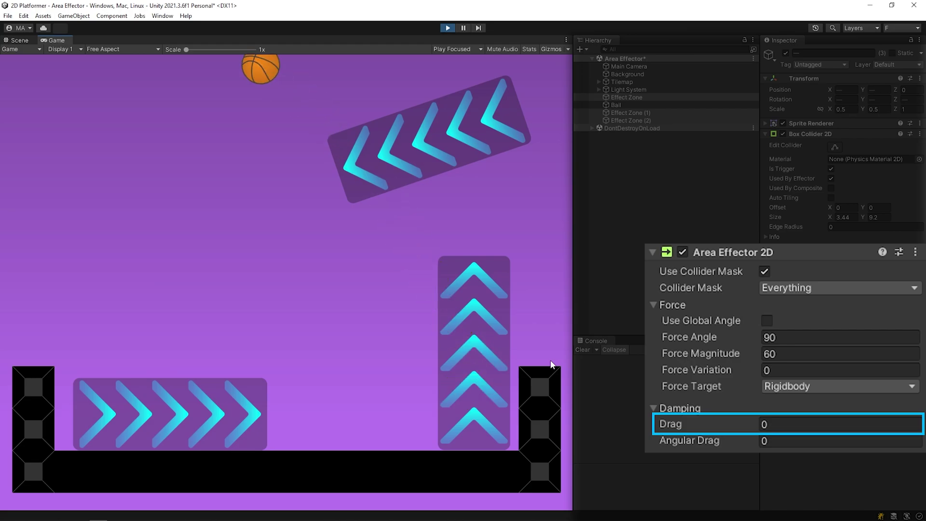
left_click(795, 429)
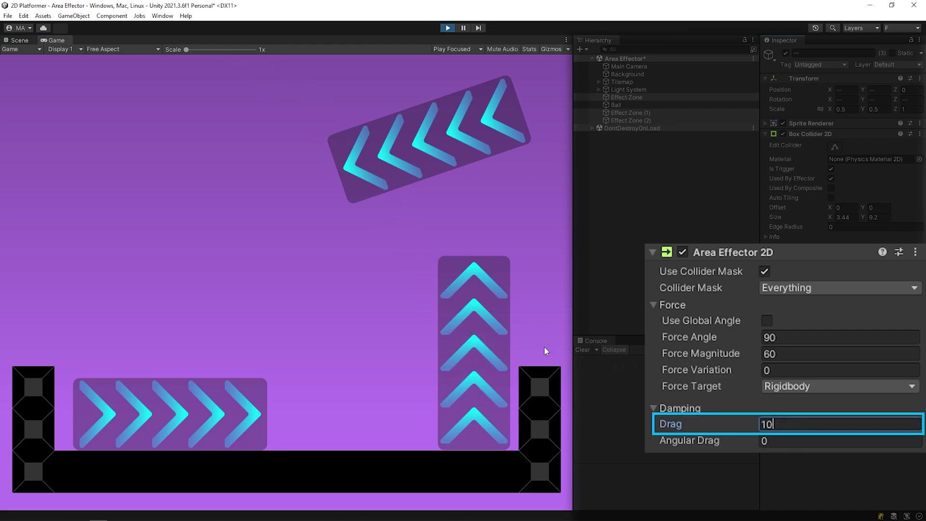
key("Return")
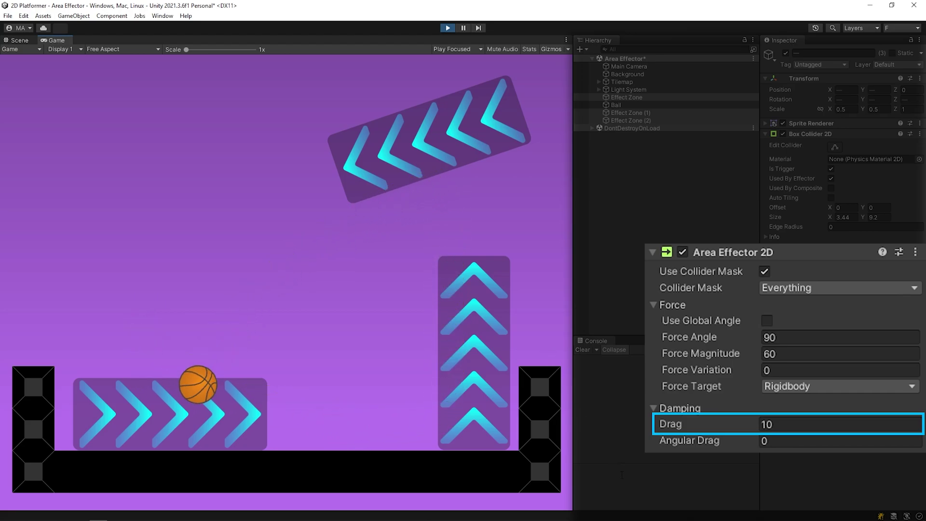
Set Damping Drag to 5 and Angular Drag to 5, then 10.
left_click(833, 426)
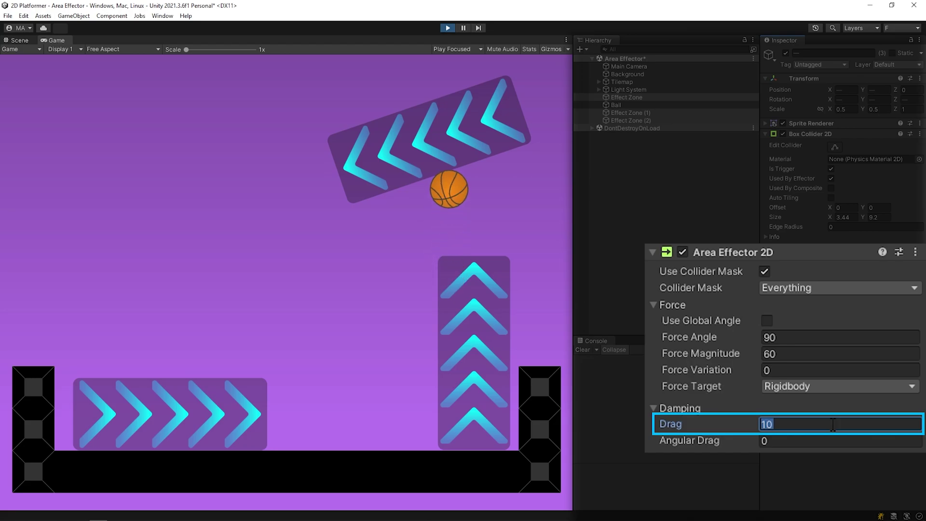
type("5")
key("Return")
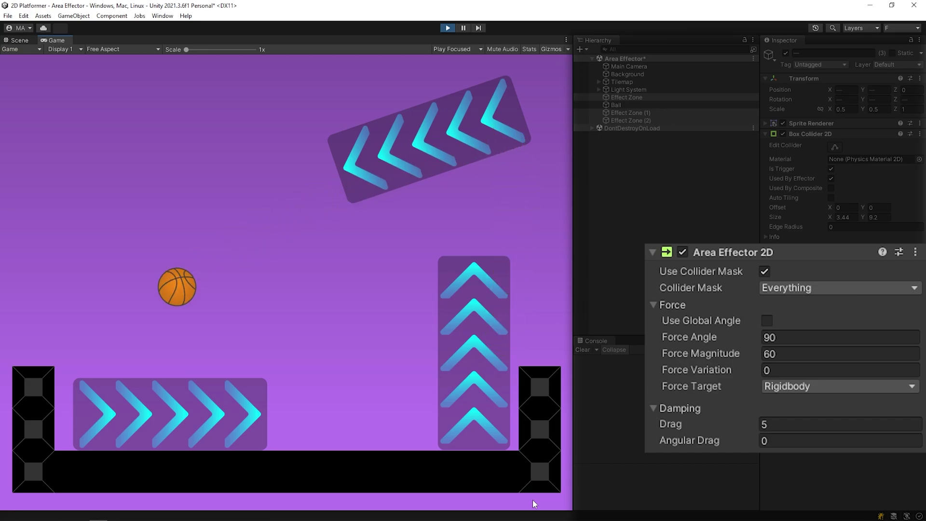
left_click(804, 441)
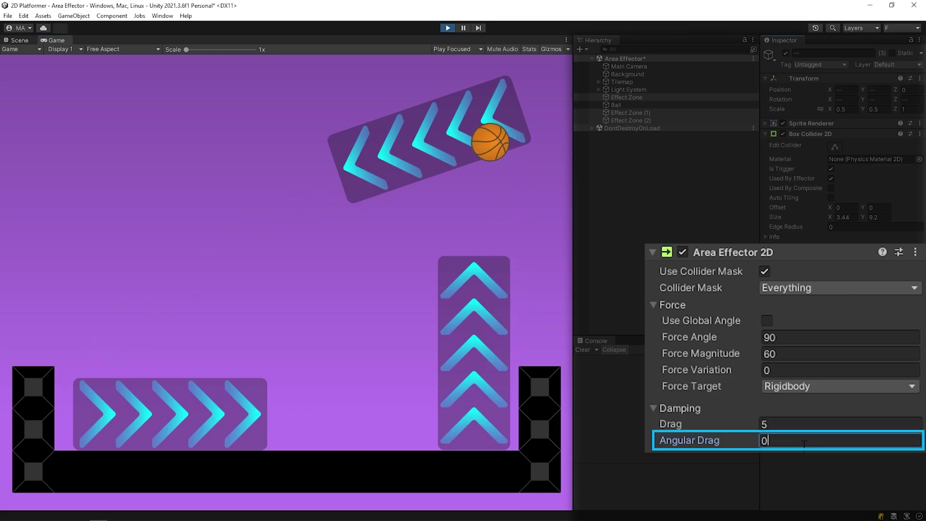
key("BackSpace")
type("5")
key("Return")
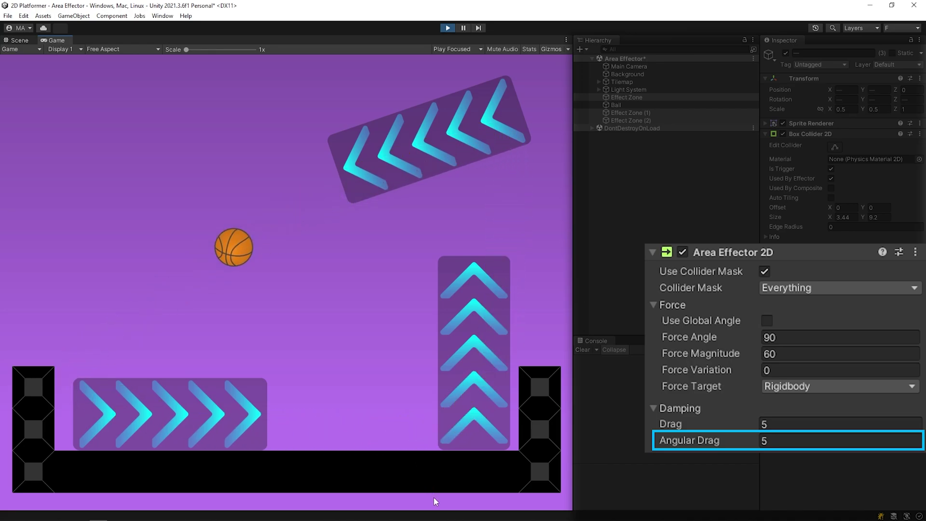
type("10")
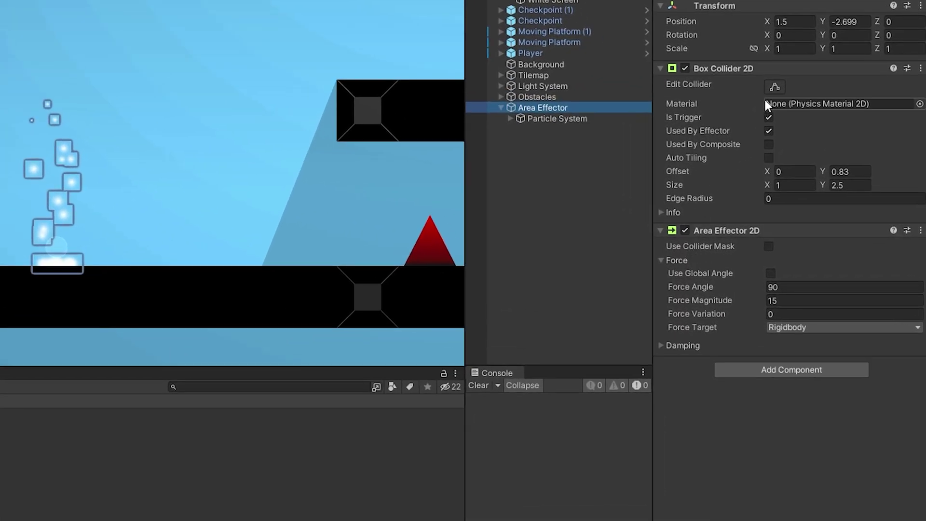
Show the box collider's edit handles, expand Damping, and select the child Particle System.
left_click(775, 87)
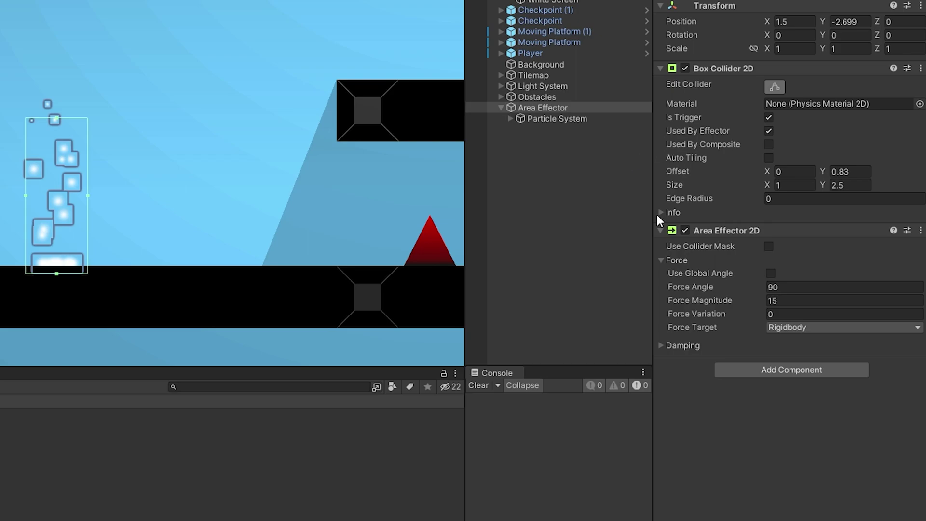
left_click(681, 345)
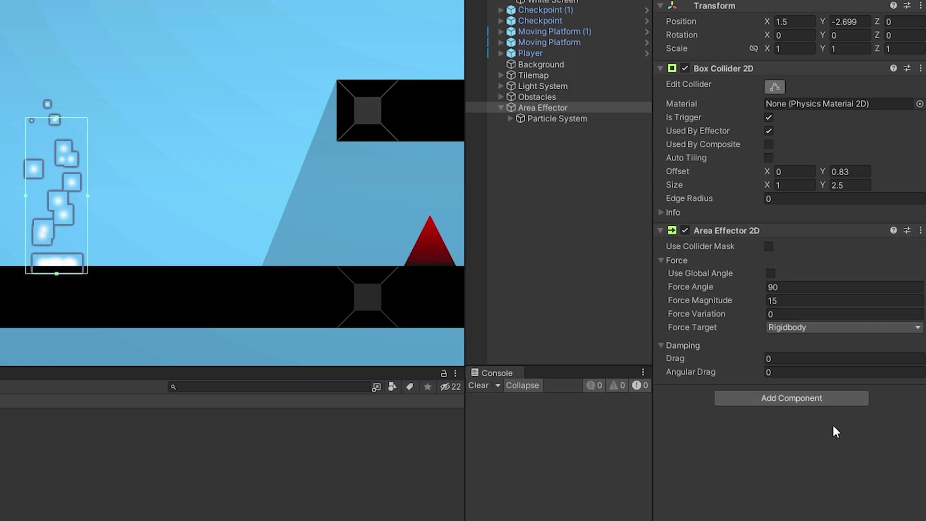
left_click(566, 121)
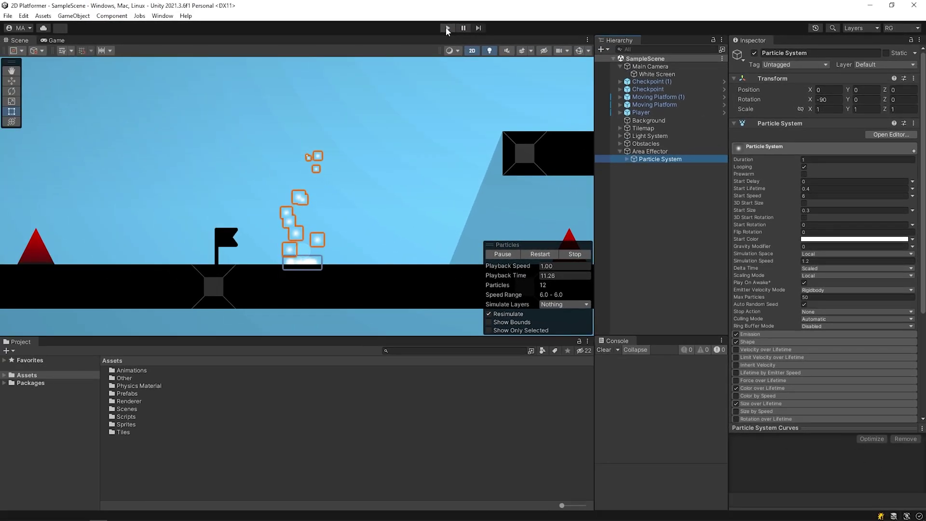
Play-test the level, moving and jumping the cube so the effector lifts it onto the upper ledge.
key("ctrl+p")
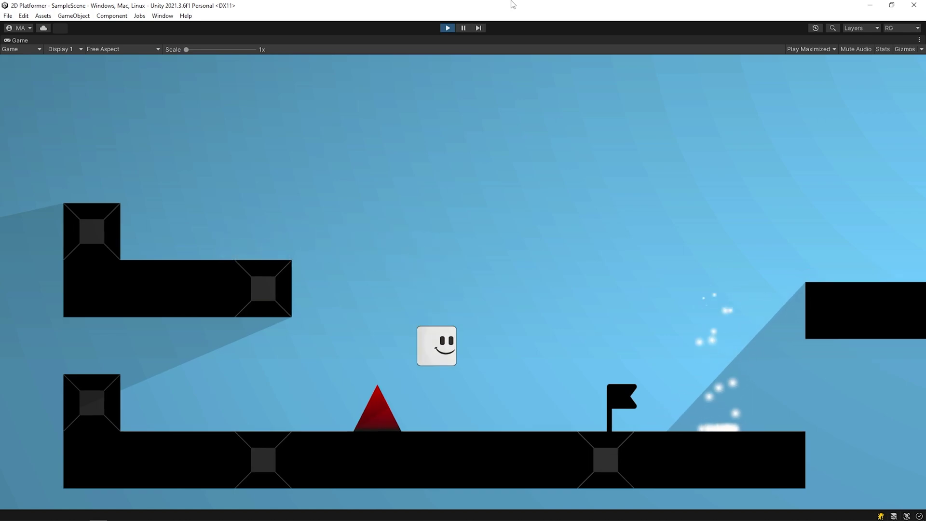
key("Right")
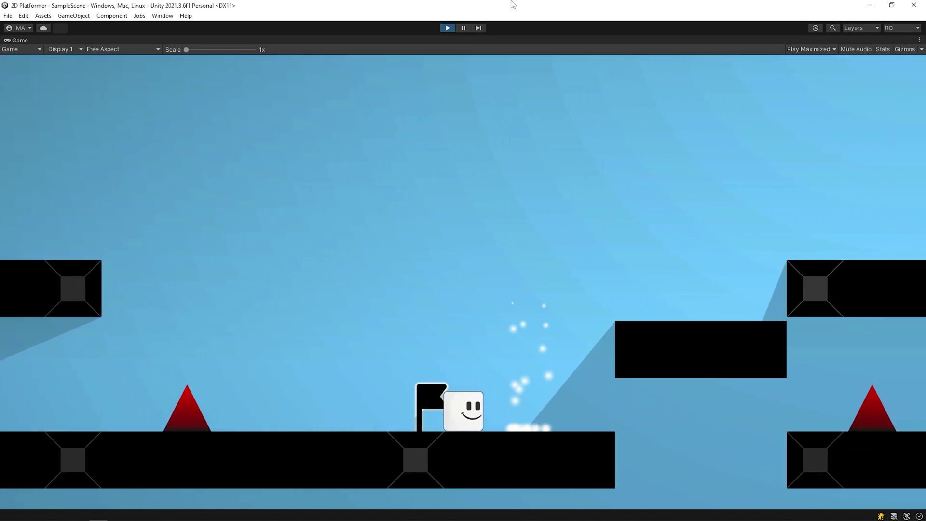
key("space")
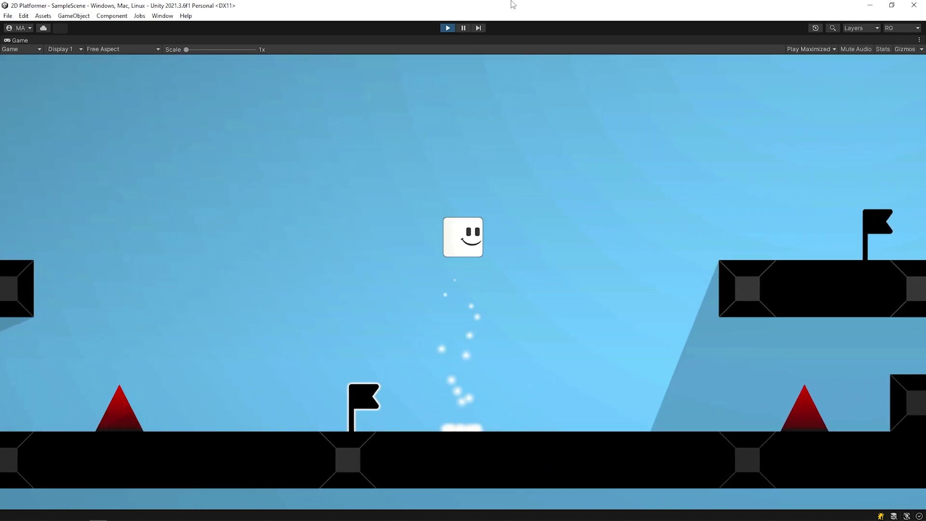
key("space")
key("Right")
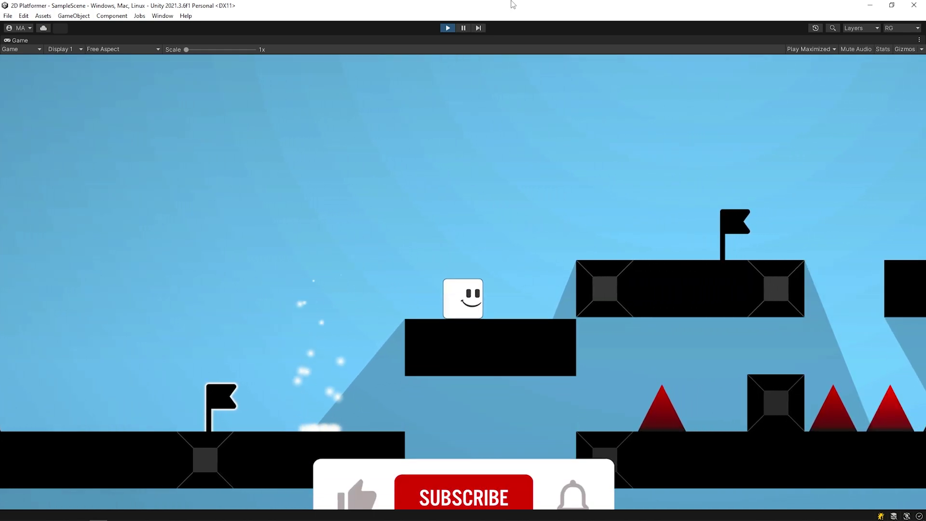
key("Right")
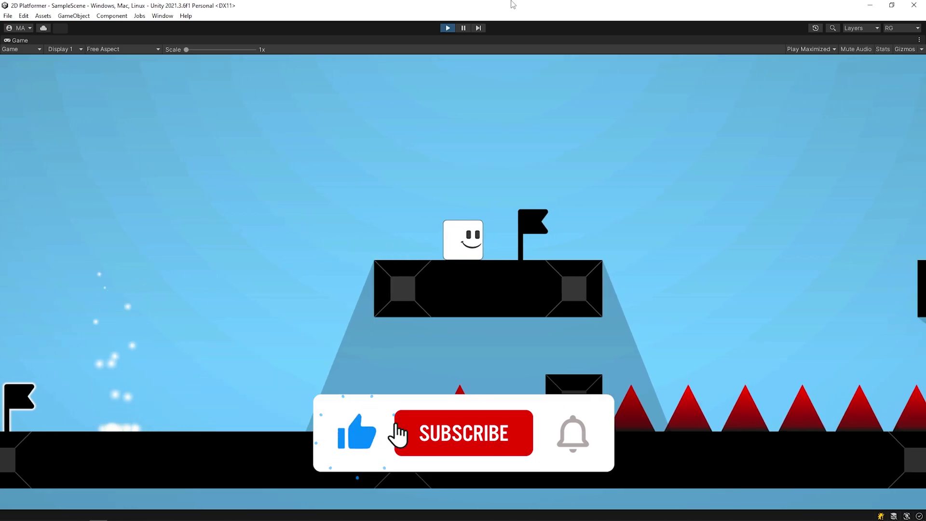
left_click(448, 27)
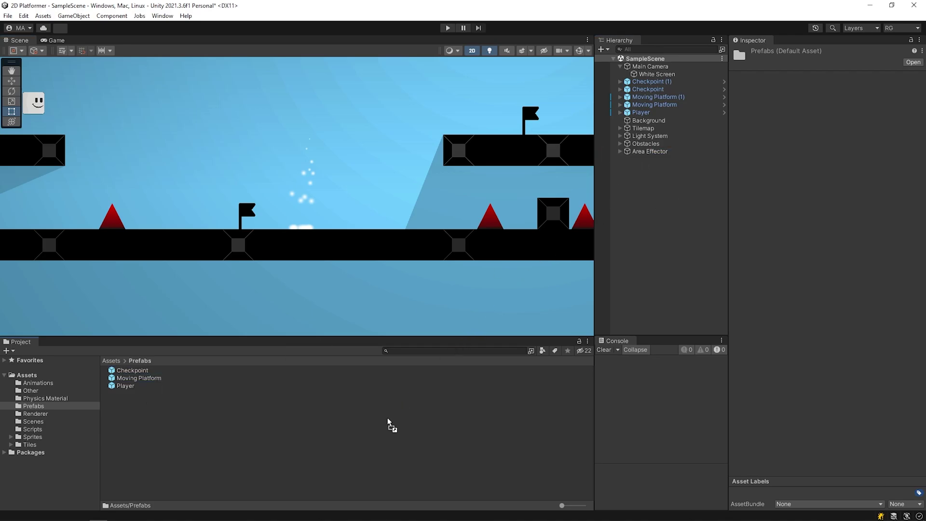
Save Area Effector as a prefab in Prefabs and place a copy on the upper platform by the flag.
left_click_drag(388, 419, 388, 418)
left_click(374, 442)
left_click(146, 371)
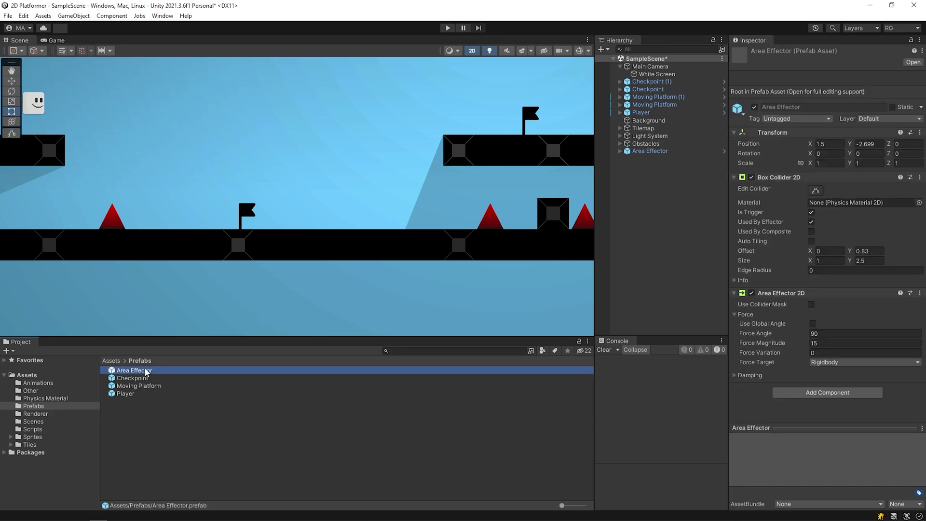
middle_click_drag(370, 256, 324, 293)
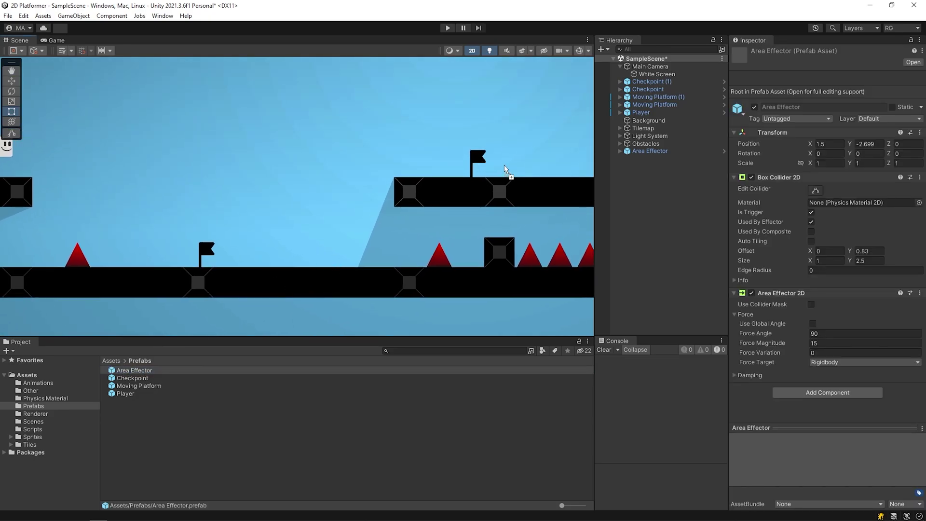
left_click_drag(505, 170, 505, 172)
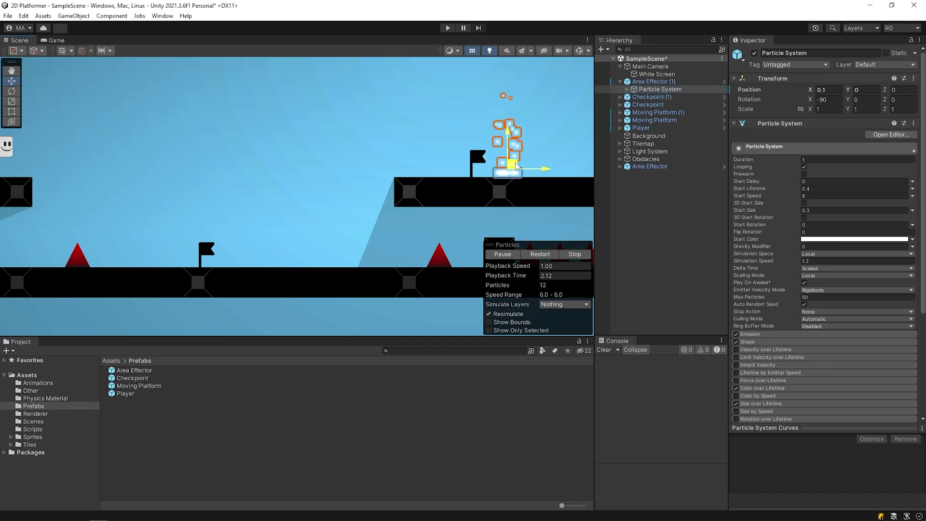
Play the level, moving the cube right with D through both area effectors.
key("ctrl+p")
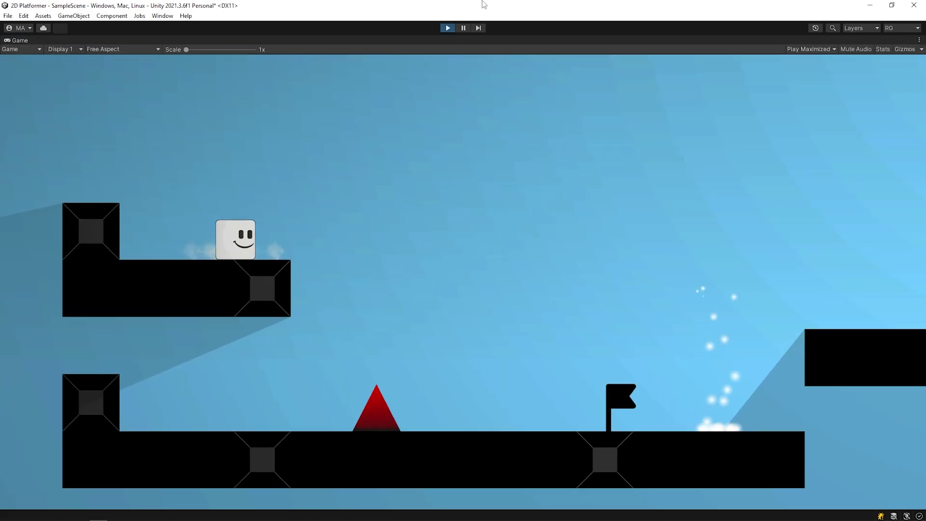
key("d")
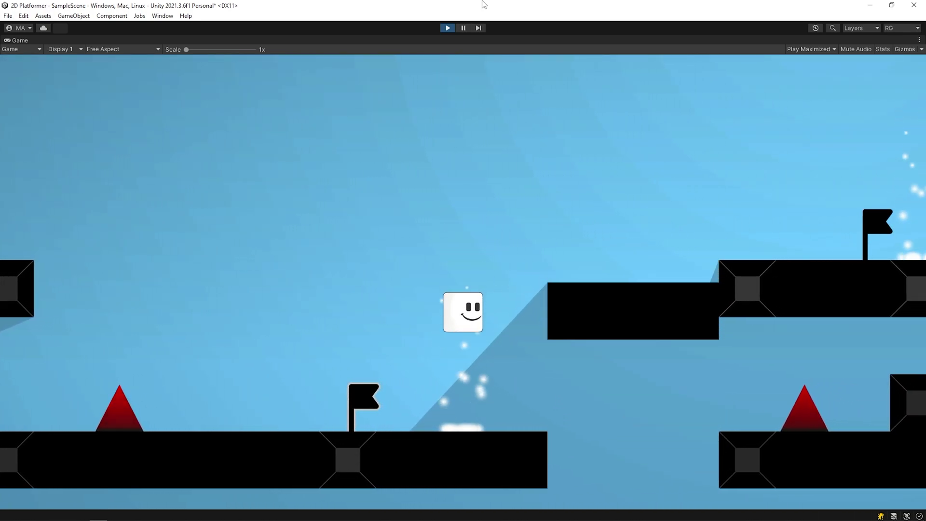
key("d")
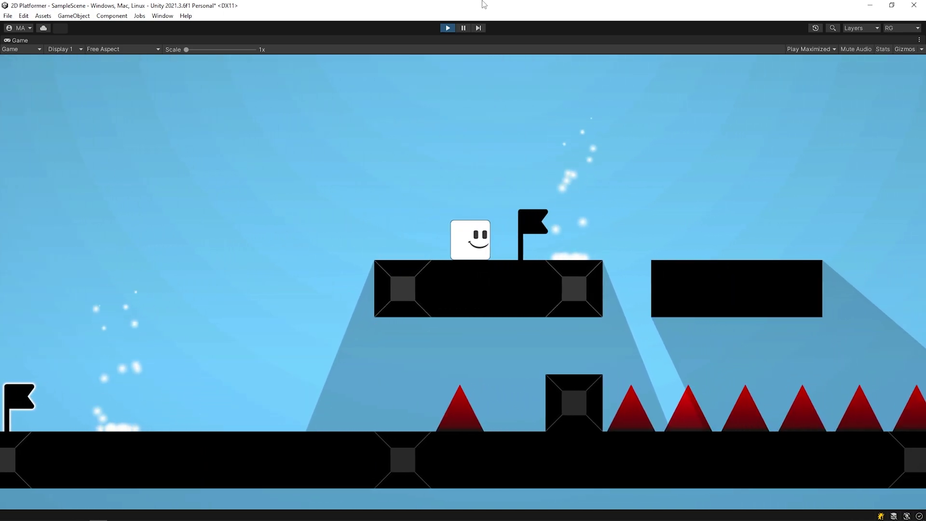
key("d")
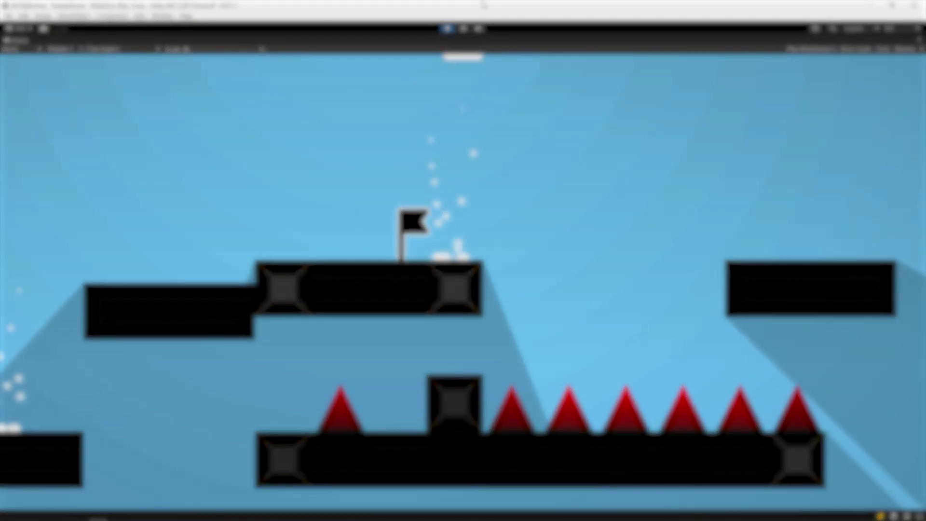